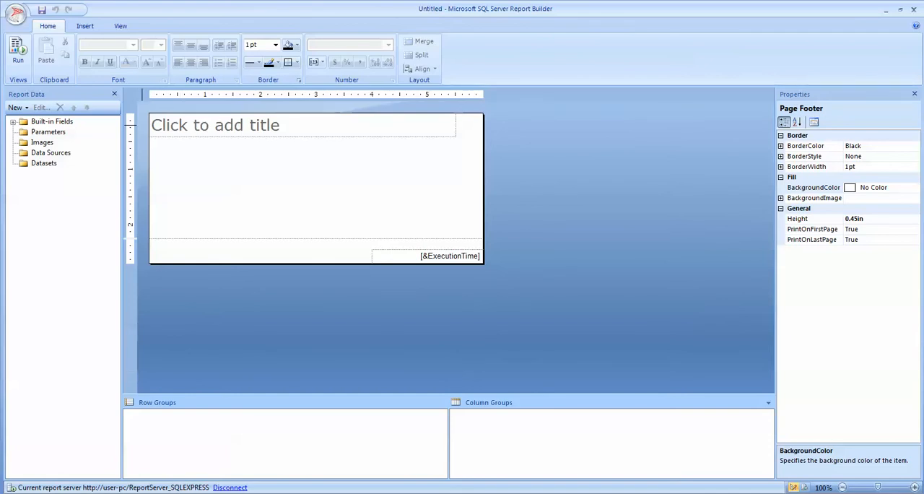
- Add a data source embedded in the report that connects to server .\sqlexpress and the AdventureWorks database with Windows Authentication
{"action": "right_click", "coordinate": [65, 152]}
{"action": "left_click", "coordinate": [109, 159]}
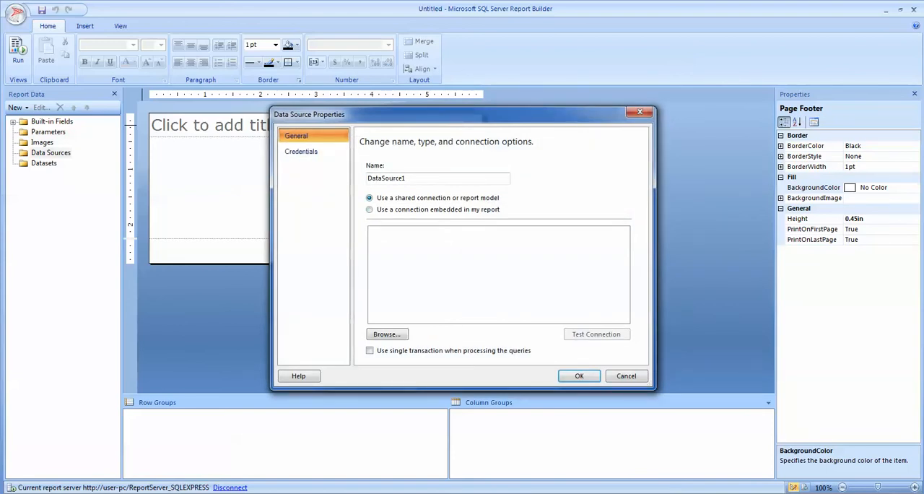
{"action": "left_click", "coordinate": [369, 209]}
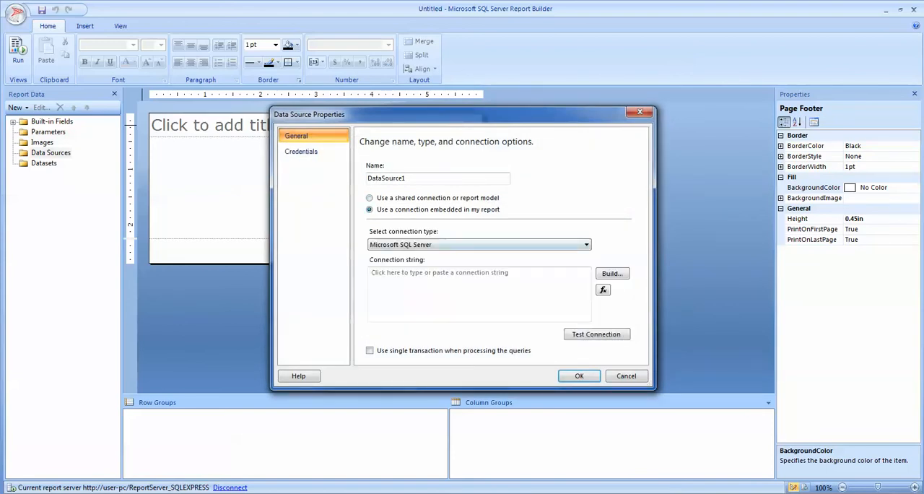
{"action": "left_click", "coordinate": [613, 274]}
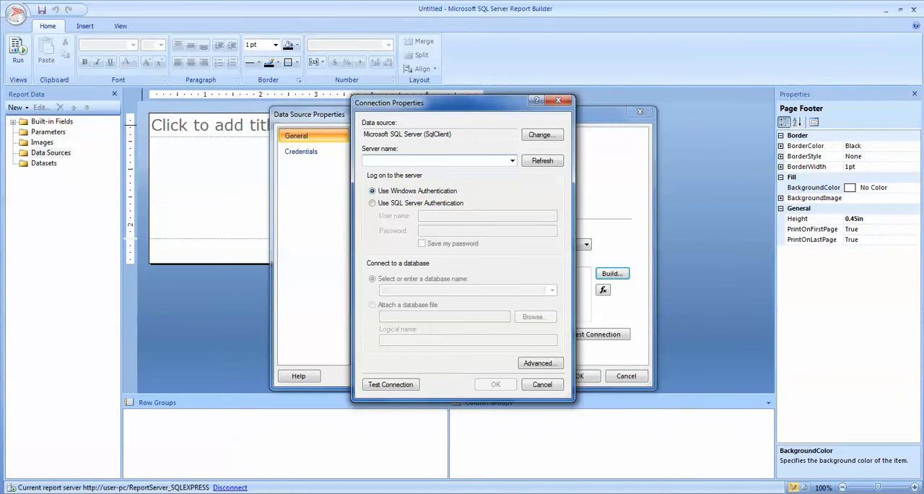
{"action": "type", "text": ".\\"}
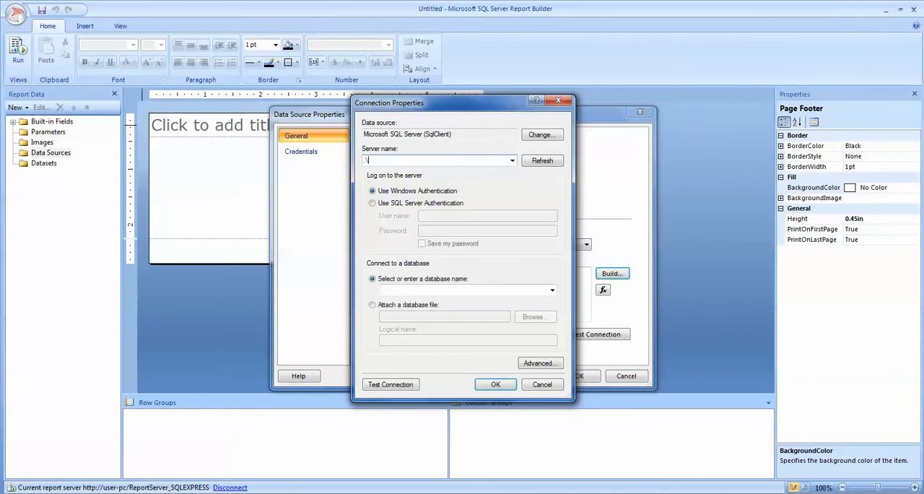
{"action": "type", "text": "sqlexpress"}
{"action": "left_click", "coordinate": [552, 290]}
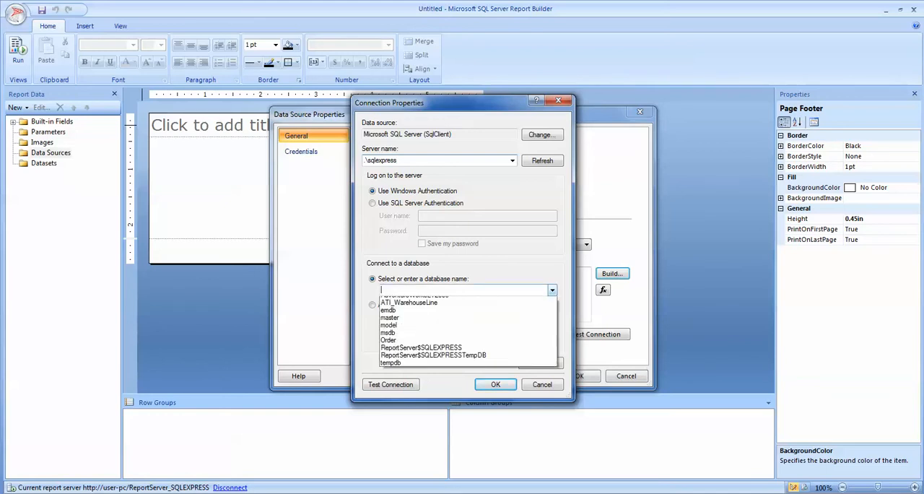
{"action": "left_click", "coordinate": [402, 301]}
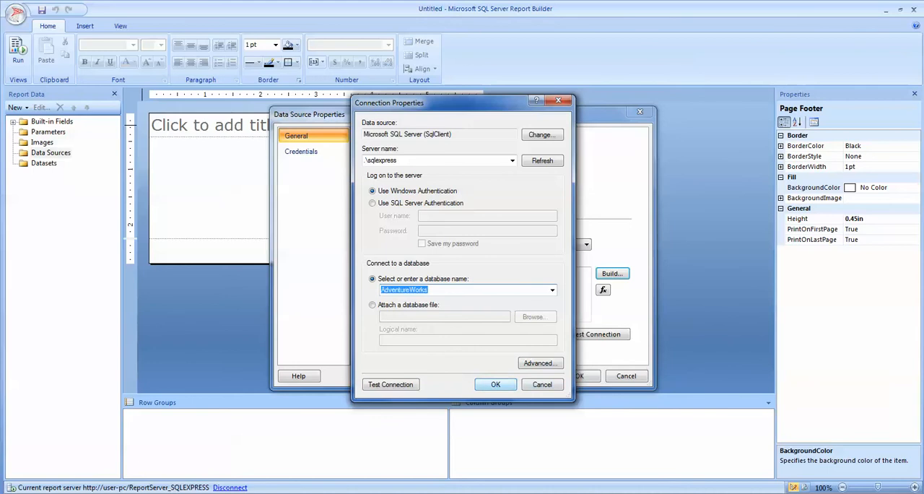
- Test the database connection and save the new data source
{"action": "left_click", "coordinate": [390, 384]}
{"action": "left_click", "coordinate": [506, 291]}
{"action": "left_click", "coordinate": [495, 385]}
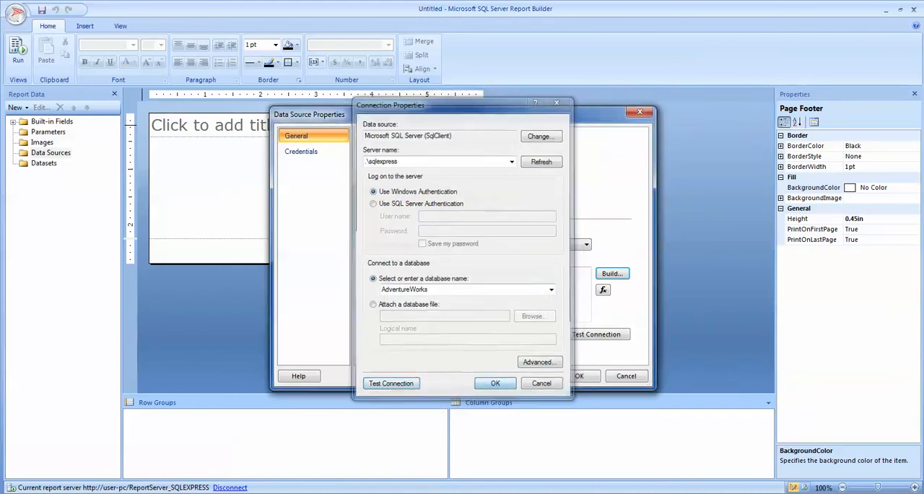
{"action": "left_click", "coordinate": [579, 376]}
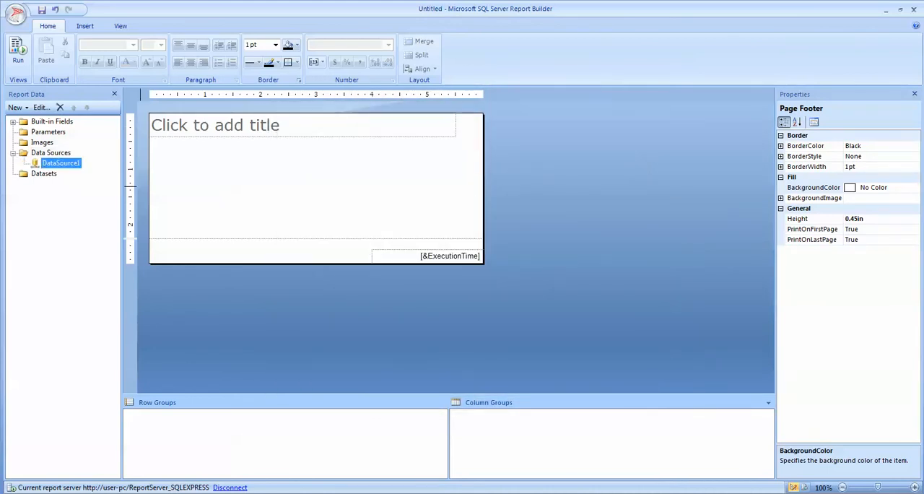
- Add a dataset embedded in the report, based on DataSource1, and open its query designer
{"action": "right_click", "coordinate": [43, 174]}
{"action": "left_click", "coordinate": [88, 180]}
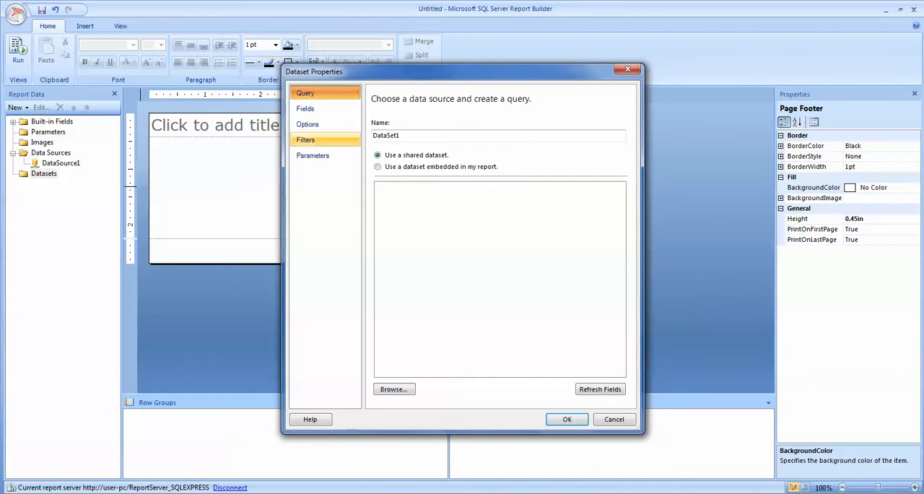
{"action": "left_click", "coordinate": [378, 167]}
{"action": "left_click", "coordinate": [524, 201]}
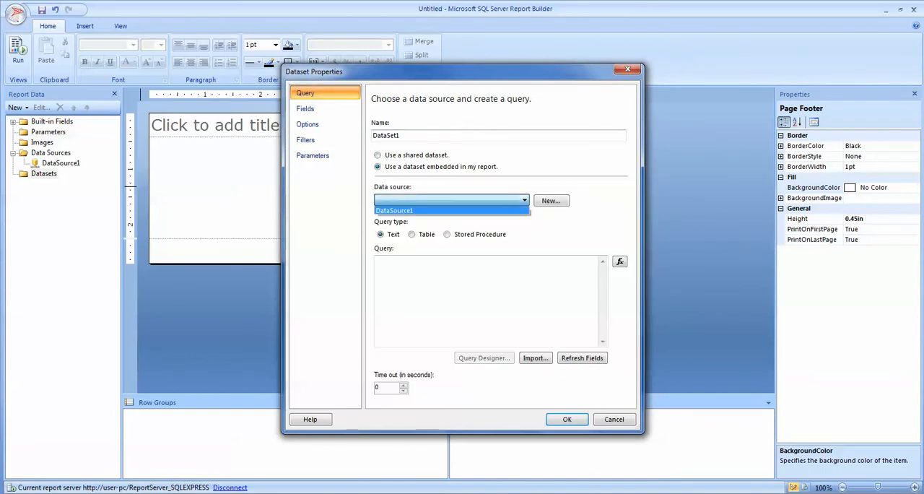
{"action": "left_click", "coordinate": [451, 210]}
{"action": "left_click", "coordinate": [484, 358]}
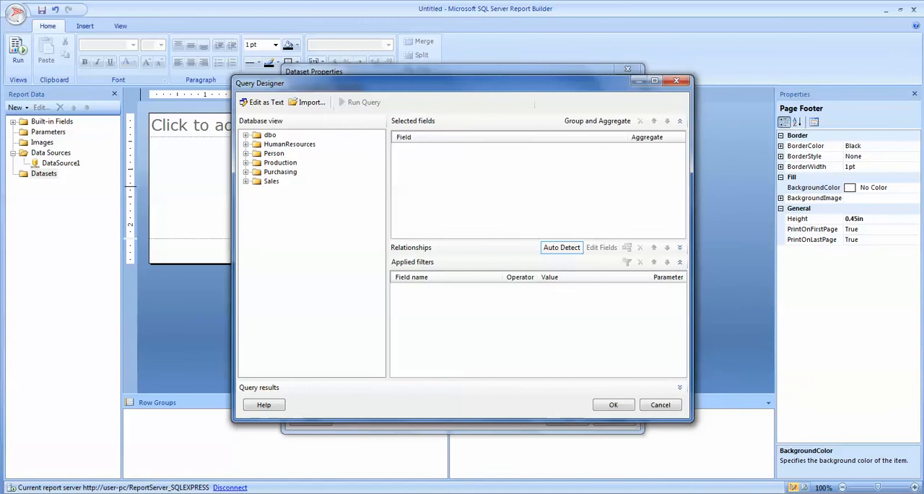
- Build the query from the Sales view vSalesPerson with the fields LastName, SalesYTD and SalesLastYear
{"action": "left_click", "coordinate": [246, 181]}
{"action": "left_click", "coordinate": [257, 200]}
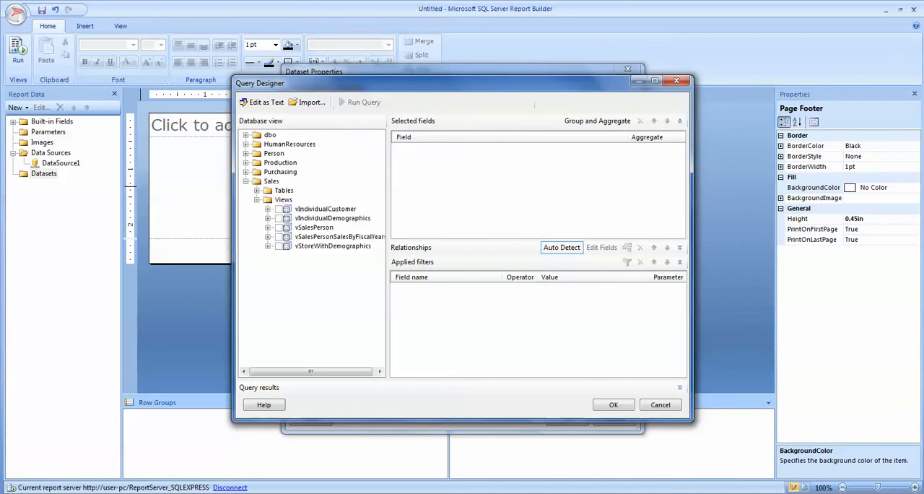
{"action": "left_click", "coordinate": [267, 227]}
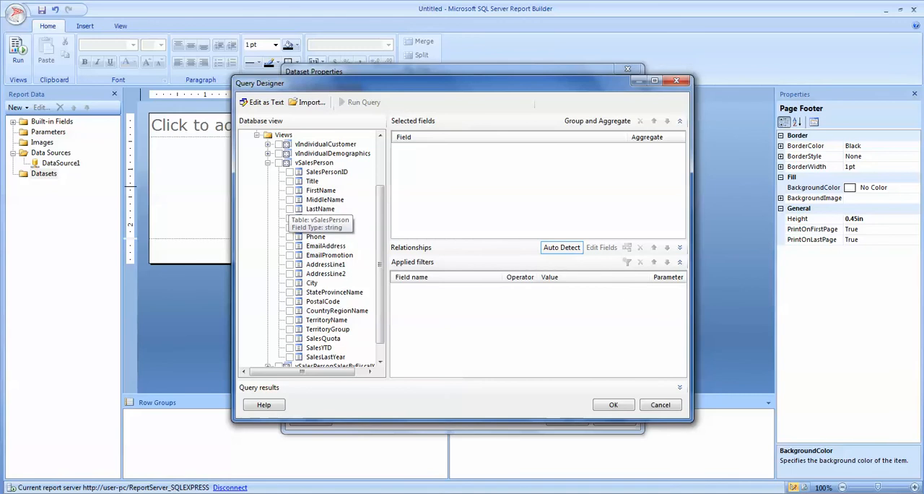
{"action": "left_click", "coordinate": [290, 209]}
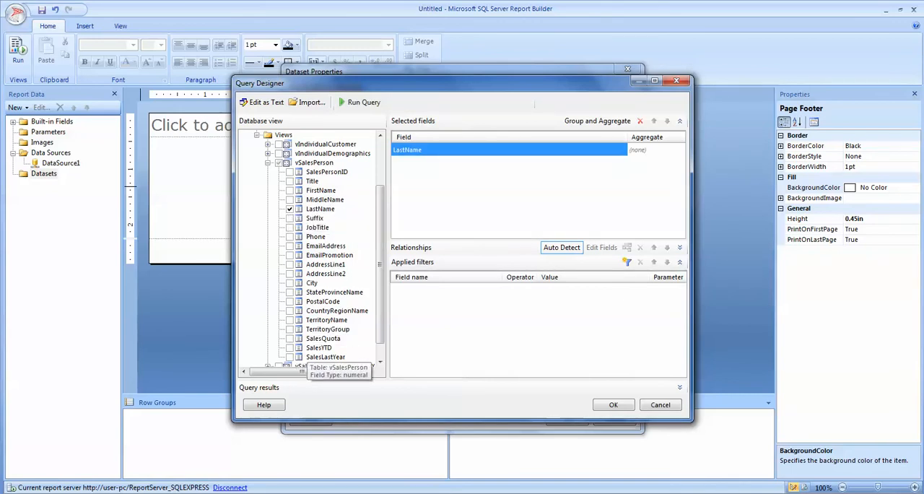
{"action": "left_click", "coordinate": [289, 347]}
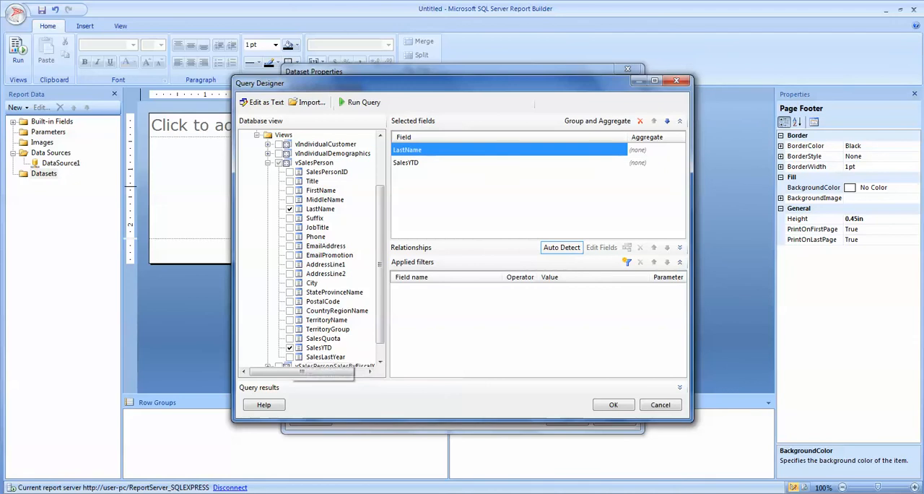
{"action": "left_click", "coordinate": [289, 357]}
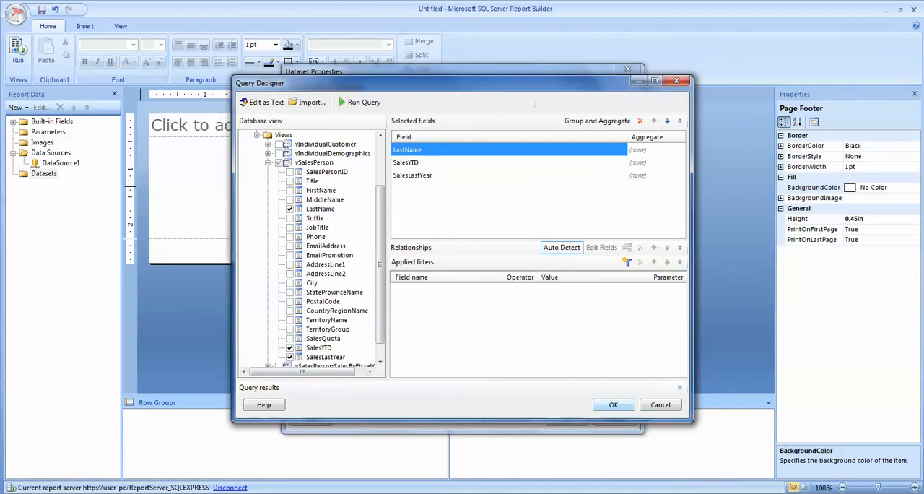
{"action": "left_click", "coordinate": [614, 405]}
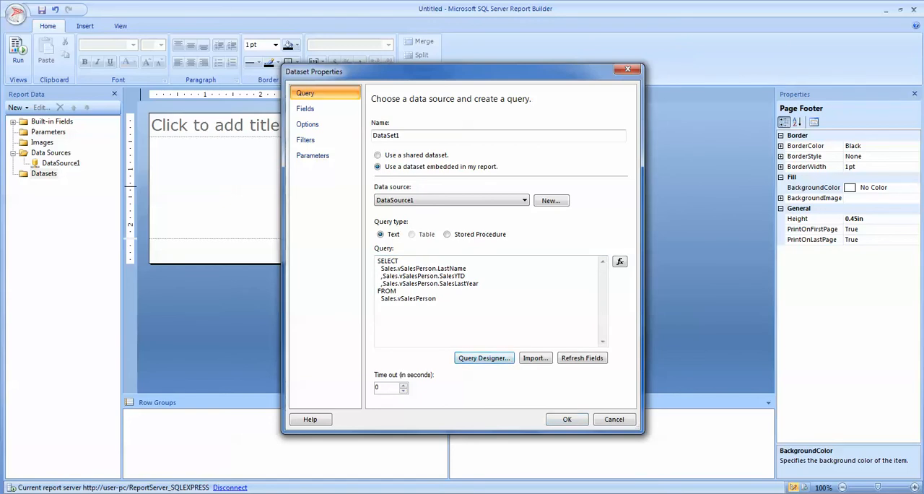
- Run the dataset query in the query designer to check it, and save the dataset
{"action": "left_click", "coordinate": [483, 358]}
{"action": "left_click", "coordinate": [360, 102]}
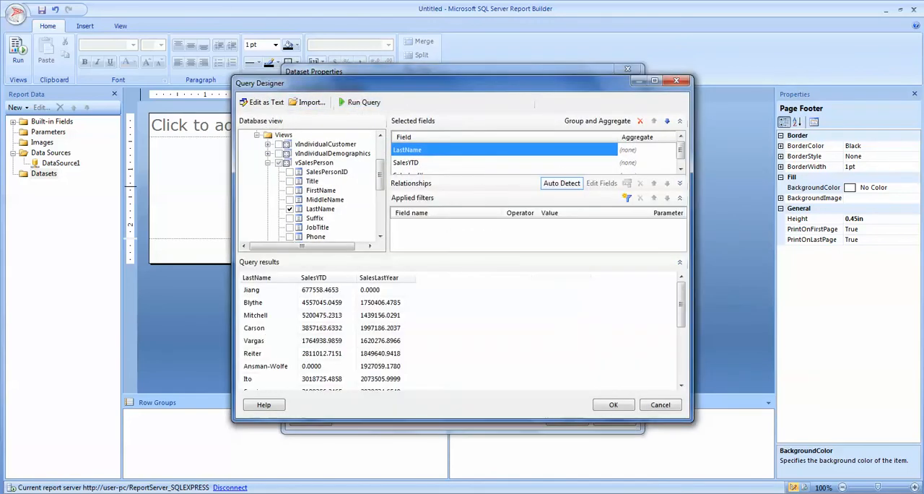
{"action": "left_click", "coordinate": [614, 405]}
{"action": "left_click", "coordinate": [568, 418]}
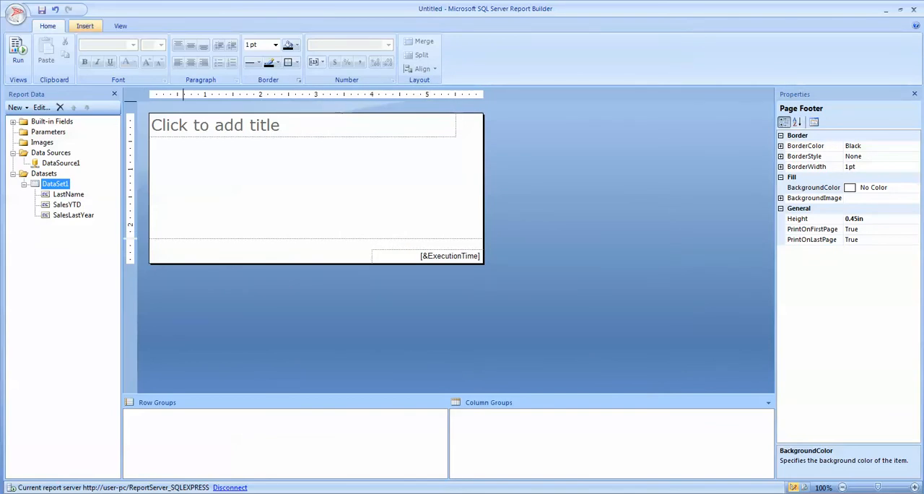
- Start a new chart with the chart wizard, using DataSet1 and the Column chart type
{"action": "left_click", "coordinate": [85, 26]}
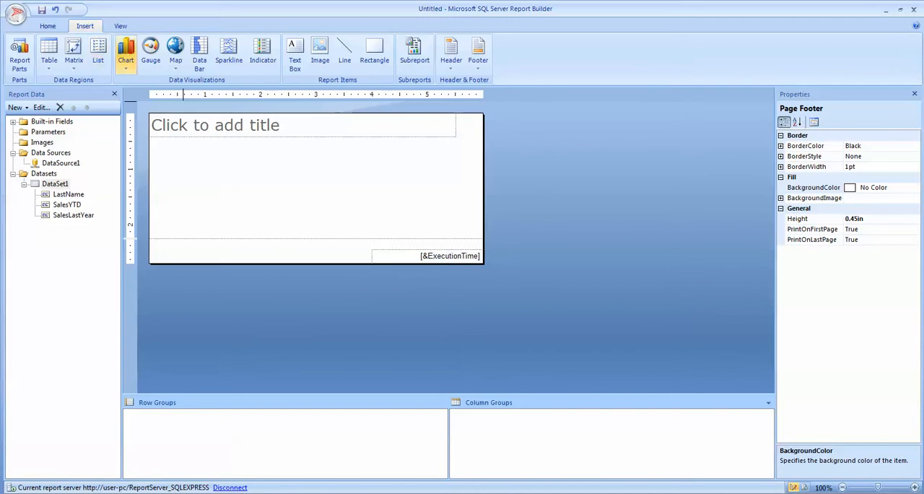
{"action": "left_click", "coordinate": [126, 63]}
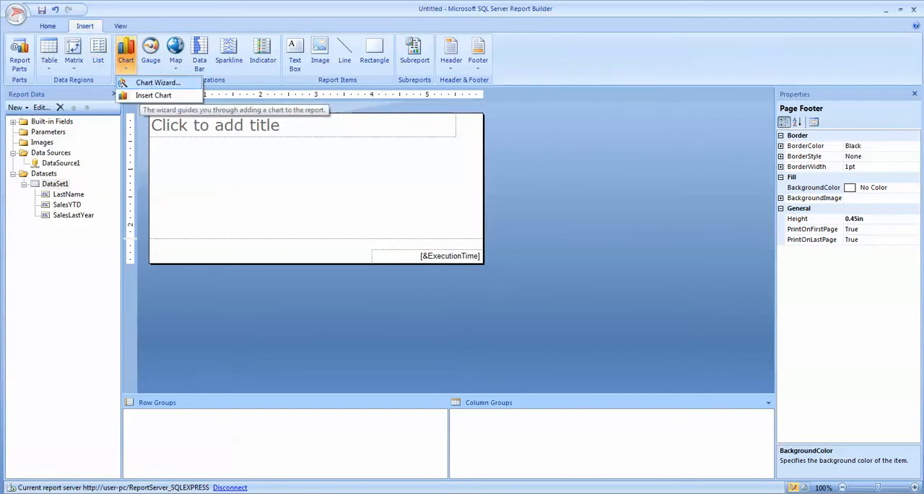
{"action": "left_click", "coordinate": [156, 82]}
{"action": "left_click", "coordinate": [369, 163]}
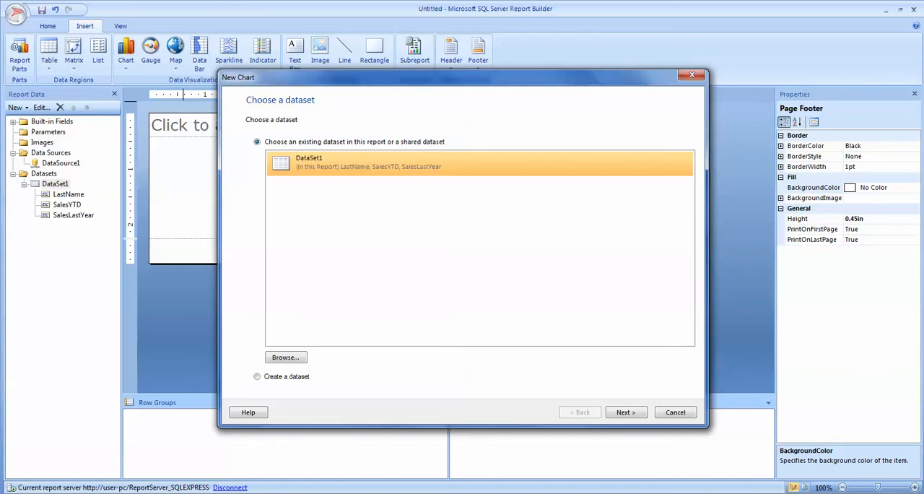
{"action": "left_click", "coordinate": [626, 412]}
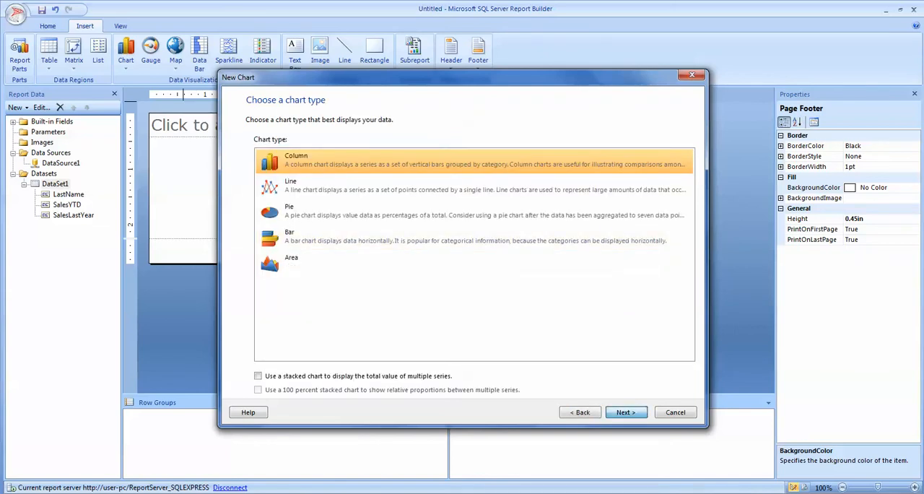
{"action": "left_click", "coordinate": [626, 412]}
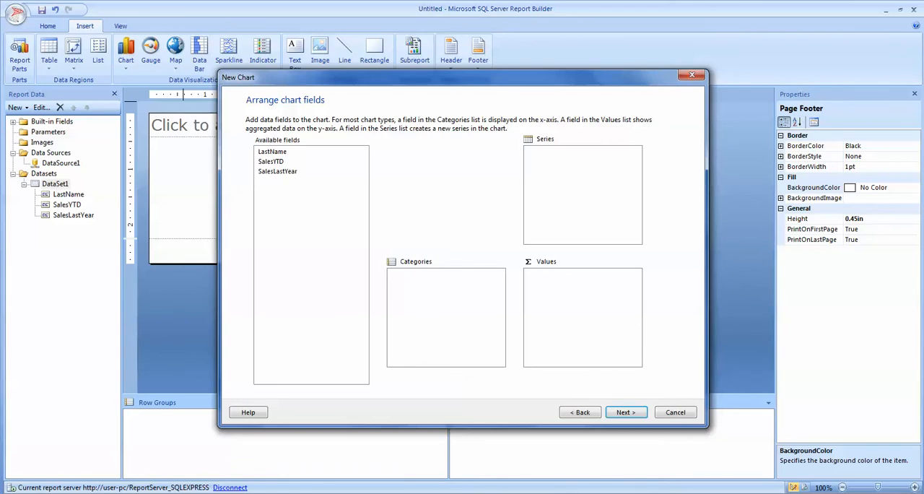
- Arrange the chart fields with SalesYTD as the value and LastName as the category
{"action": "left_click", "coordinate": [271, 162]}
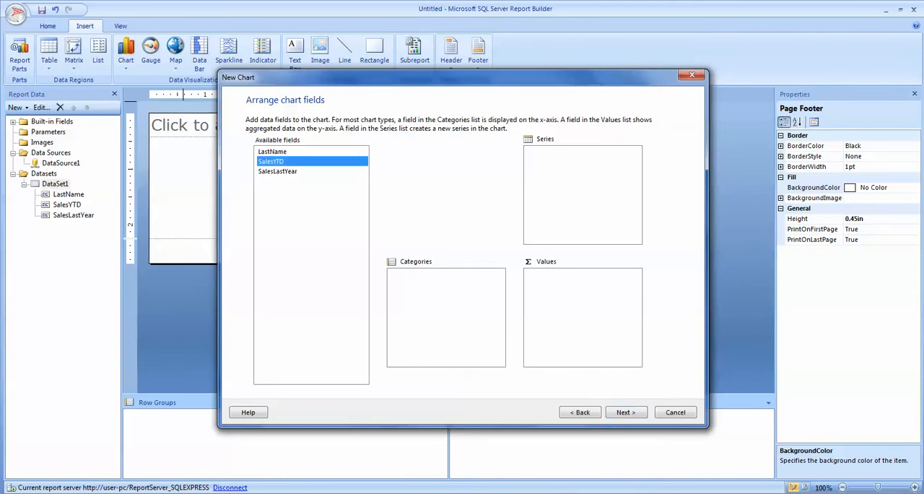
{"action": "left_click_drag", "start_coordinate": [271, 162], "coordinate": [582, 304]}
{"action": "left_click", "coordinate": [273, 152]}
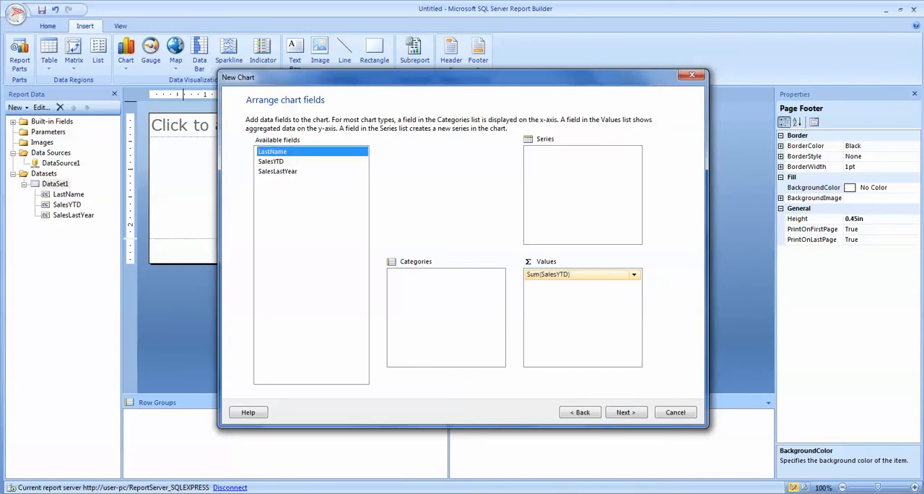
{"action": "left_click_drag", "start_coordinate": [273, 152], "coordinate": [446, 310]}
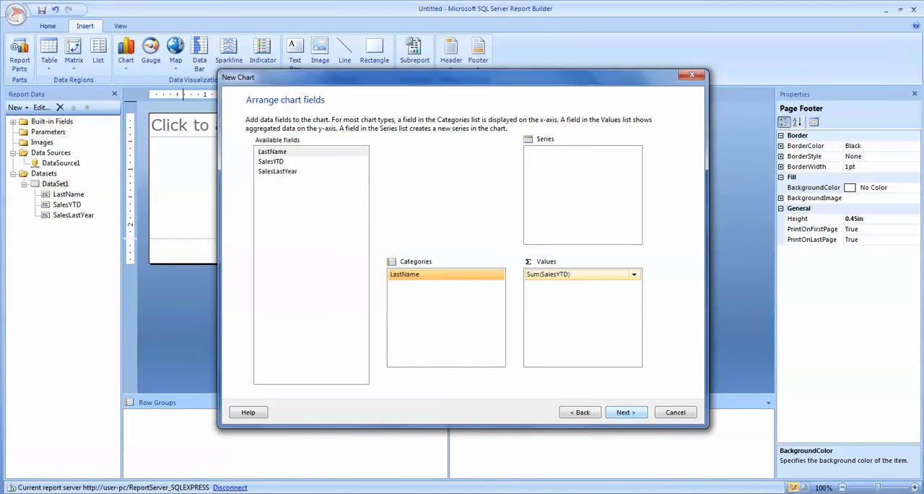
{"action": "left_click", "coordinate": [626, 412]}
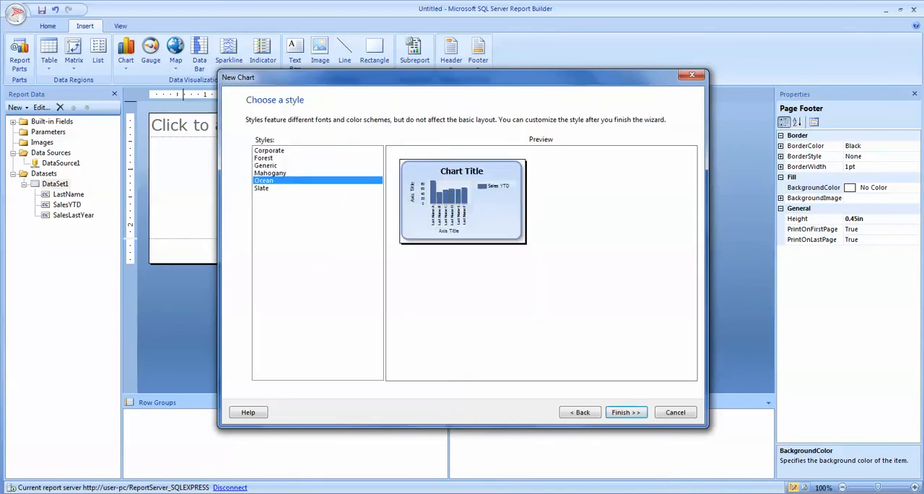
- Finish the chart with the Generic style and preview the report before returning to the design view
{"action": "left_click", "coordinate": [266, 166]}
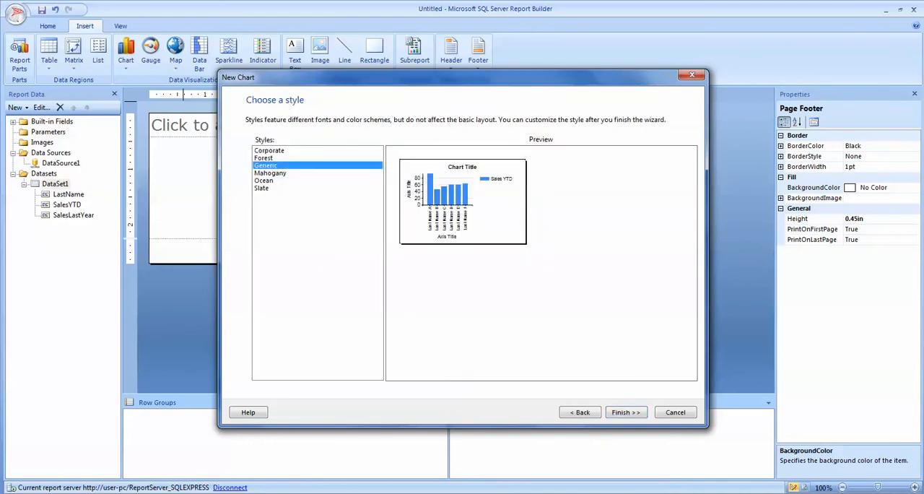
{"action": "left_click", "coordinate": [625, 412]}
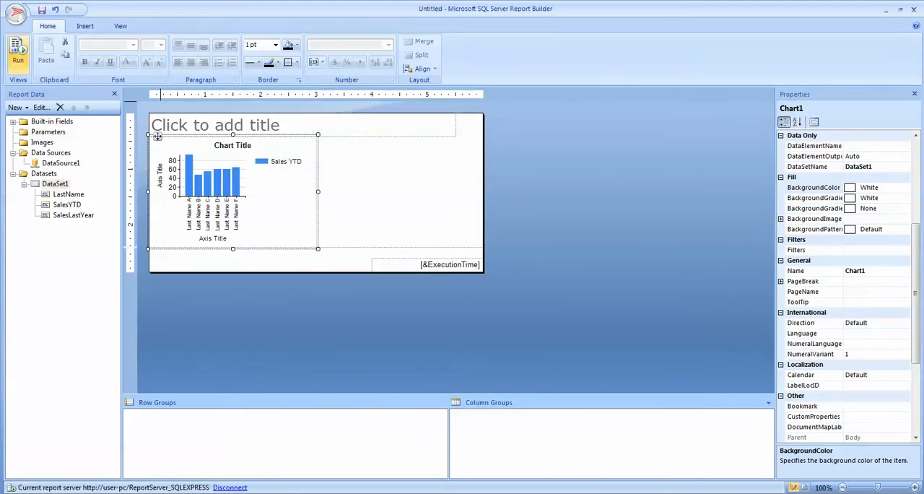
{"action": "left_click", "coordinate": [18, 54]}
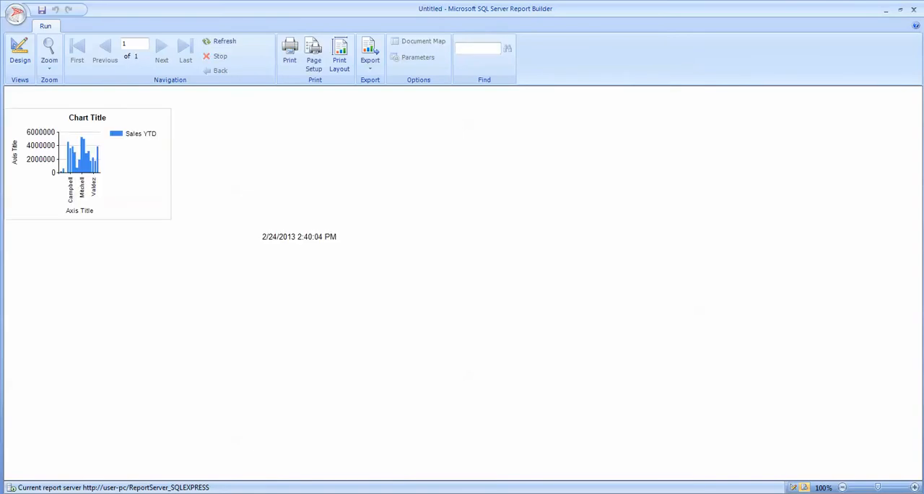
{"action": "left_click", "coordinate": [20, 55]}
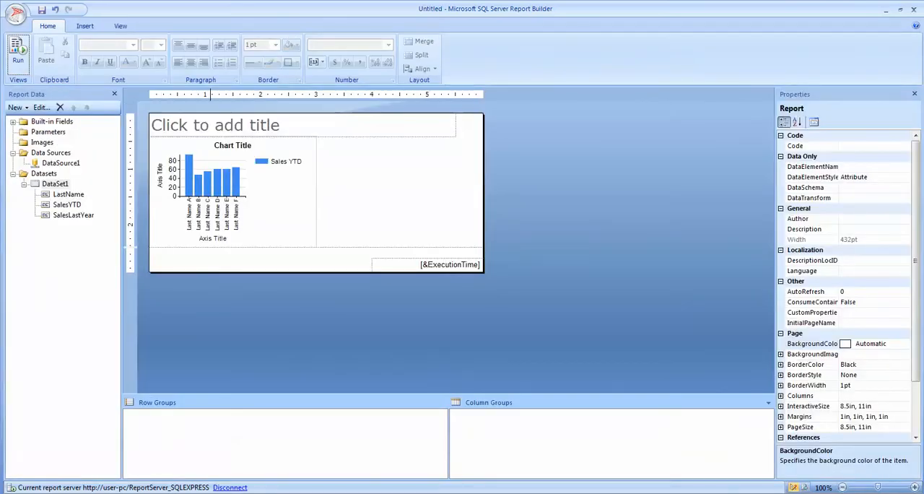
- Delete the report's title placeholder and select the chart
{"action": "left_click", "coordinate": [157, 114]}
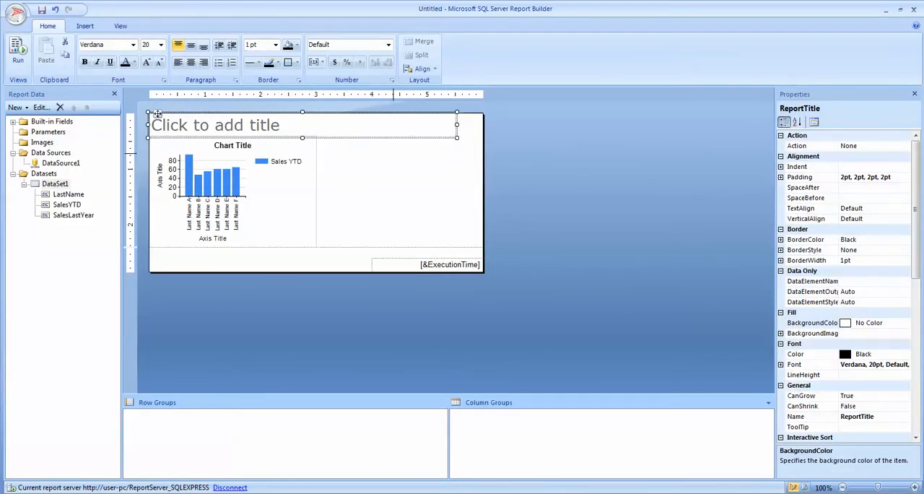
{"action": "key", "text": "Delete"}
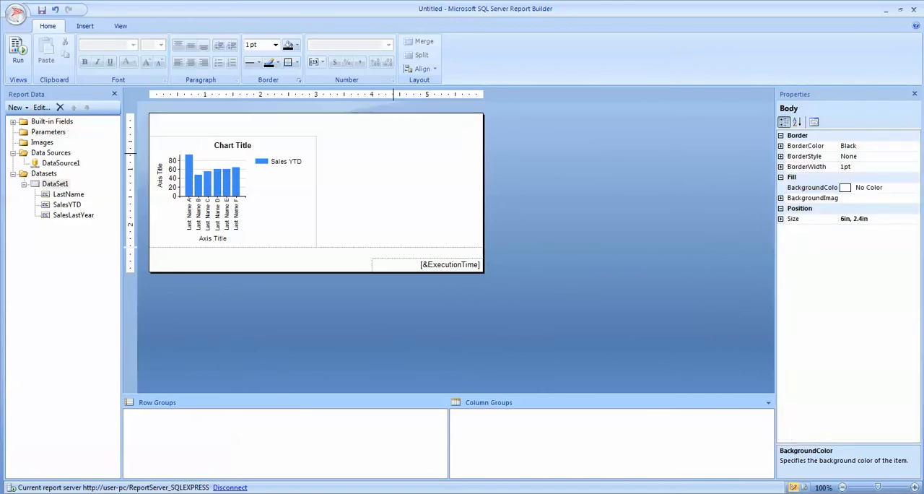
{"action": "left_click", "coordinate": [216, 181]}
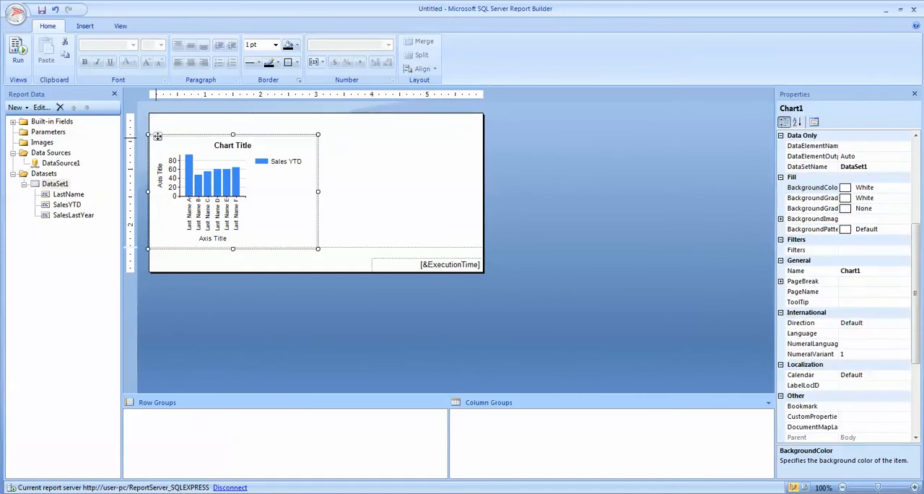
- Move the chart to the report's top edge, enlarge it to about 10.5 inches wide, and remove the execution time and footer space
{"action": "left_click_drag", "start_coordinate": [157, 136], "coordinate": [157, 114]}
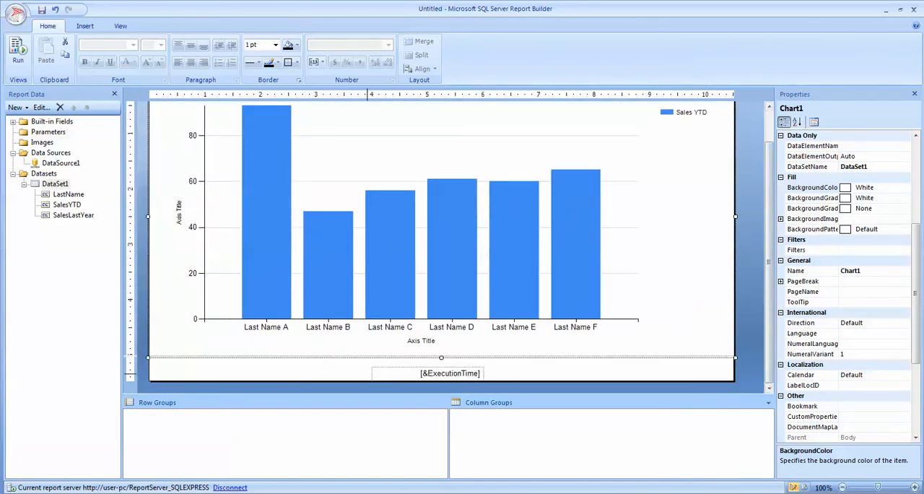
{"action": "left_click", "coordinate": [379, 373]}
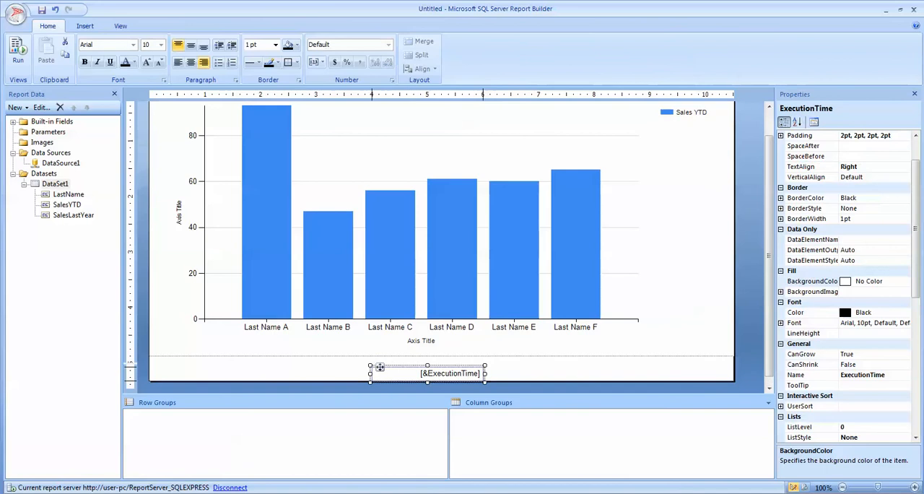
{"action": "key", "text": "Delete"}
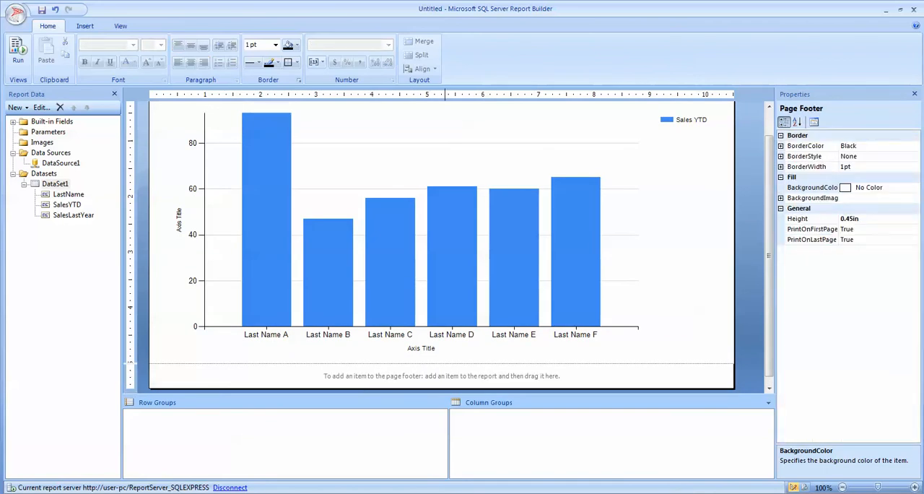
{"action": "left_click_drag", "start_coordinate": [443, 388], "coordinate": [450, 364]}
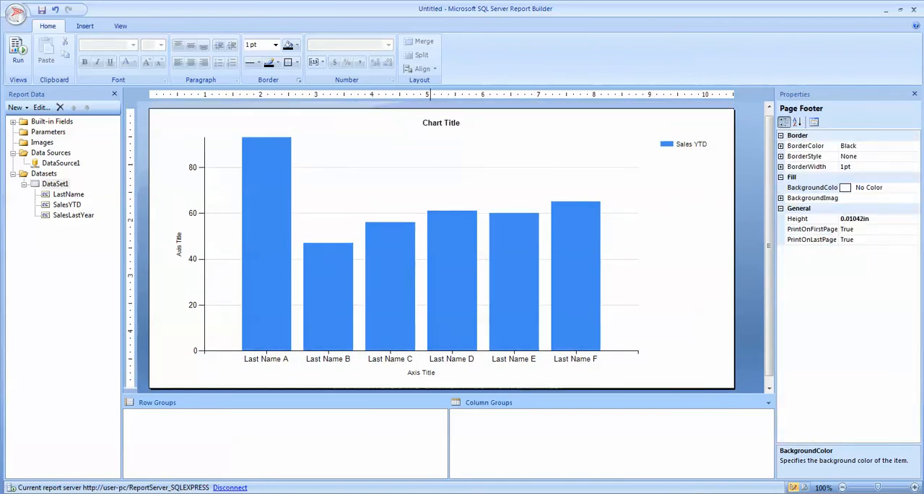
- Preview the report with the enlarged chart and return to the design view
{"action": "left_click", "coordinate": [157, 109]}
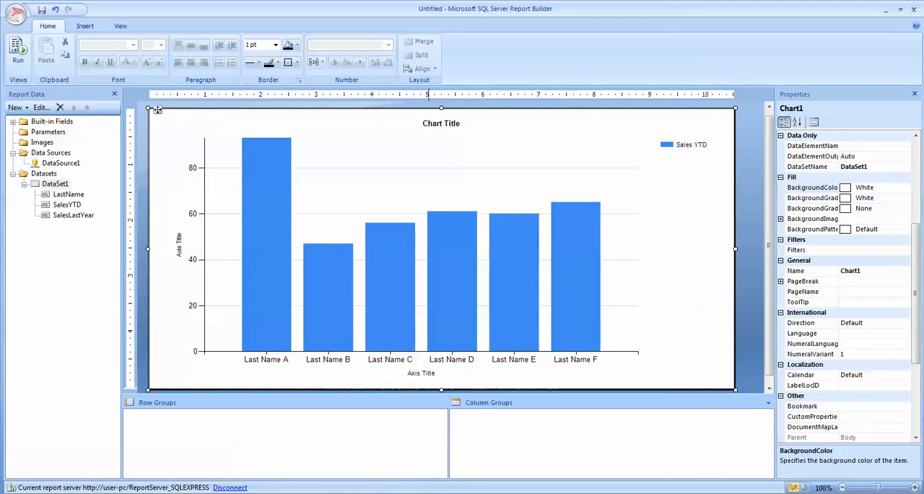
{"action": "left_click", "coordinate": [18, 51]}
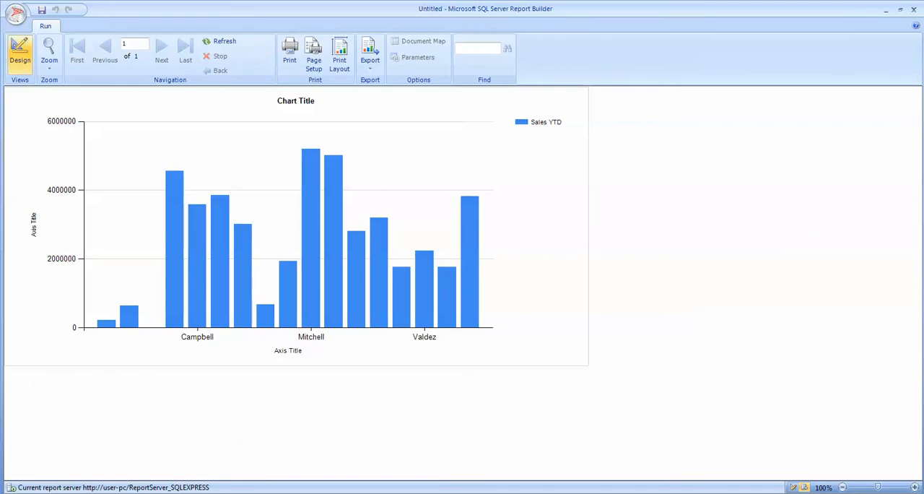
{"action": "left_click", "coordinate": [20, 52]}
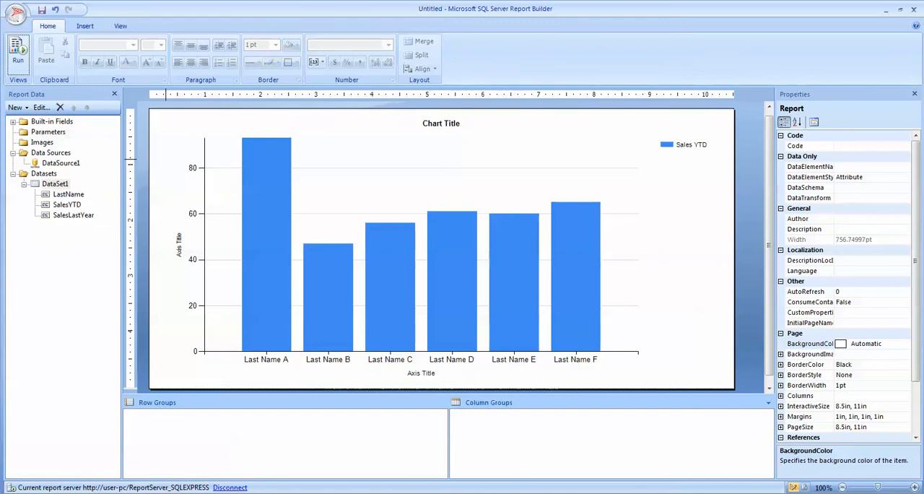
- Add a filter in the chart's properties that uses the SalesYTD field as its expression
{"action": "right_click", "coordinate": [166, 159]}
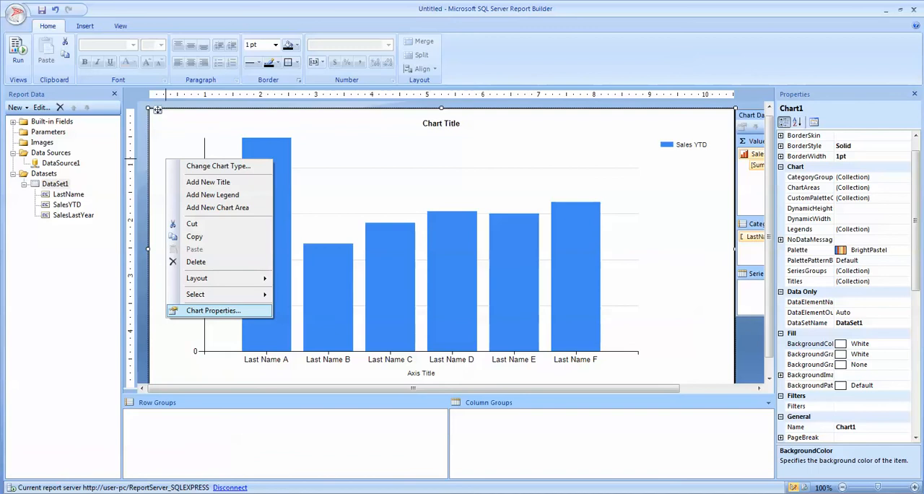
{"action": "left_click", "coordinate": [213, 310]}
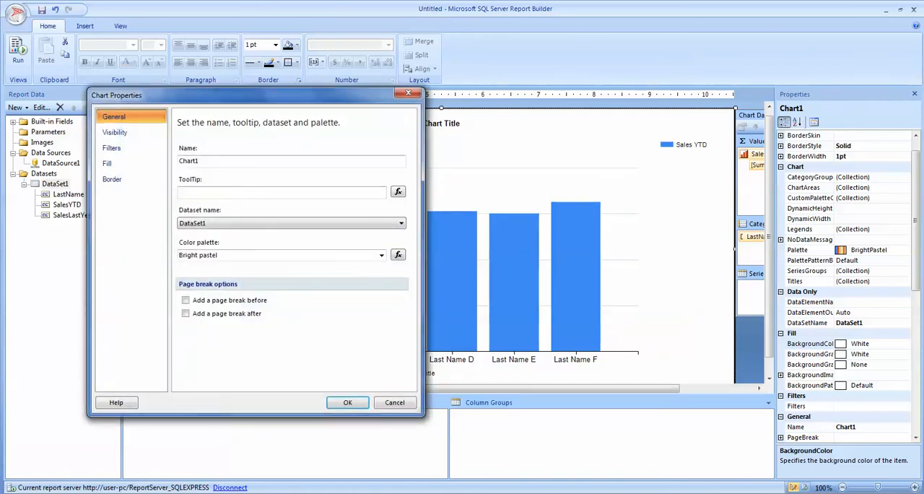
{"action": "left_click", "coordinate": [112, 147]}
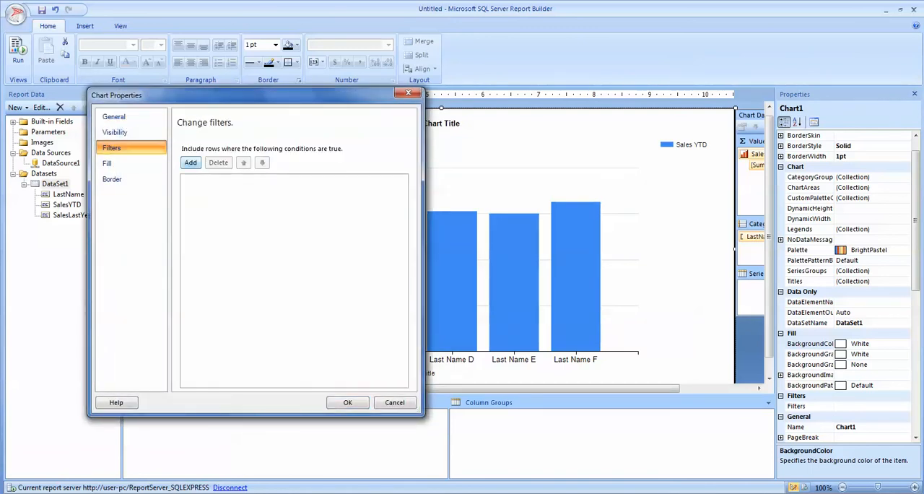
{"action": "left_click", "coordinate": [191, 162]}
{"action": "left_click", "coordinate": [307, 186]}
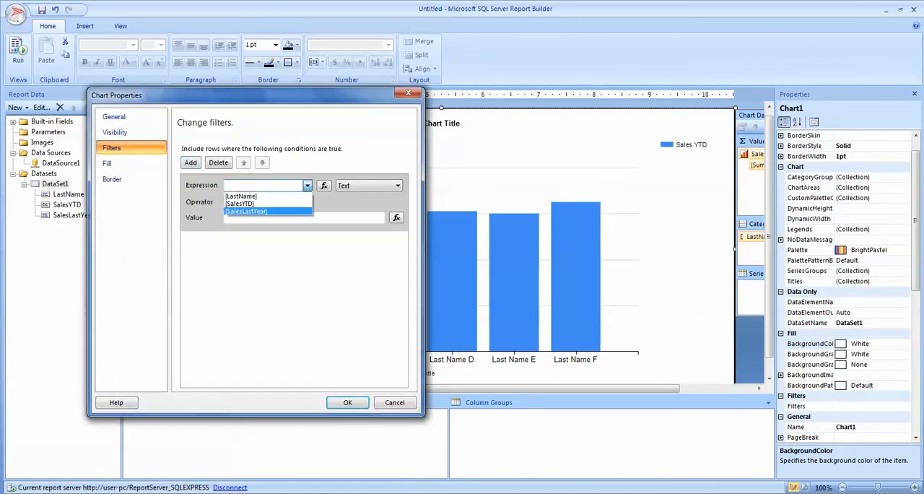
{"action": "left_click", "coordinate": [242, 204]}
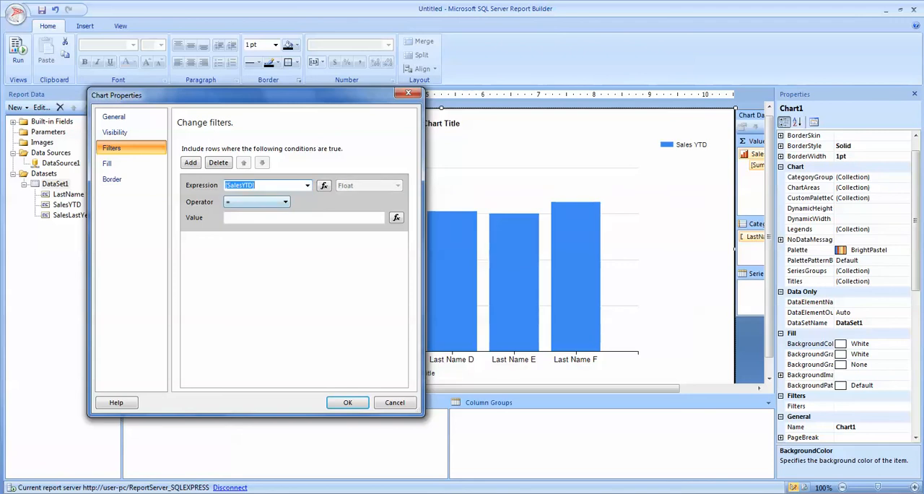
- Set the filter to the Top % operator with a value of 25, and preview the report before returning to the design view
{"action": "left_click", "coordinate": [286, 202]}
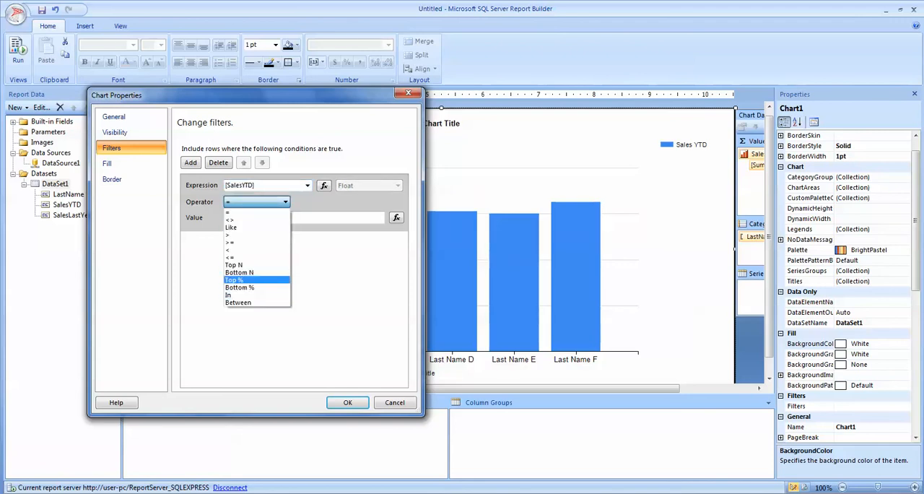
{"action": "left_click", "coordinate": [239, 279]}
{"action": "left_click", "coordinate": [226, 218]}
{"action": "type", "text": "25"}
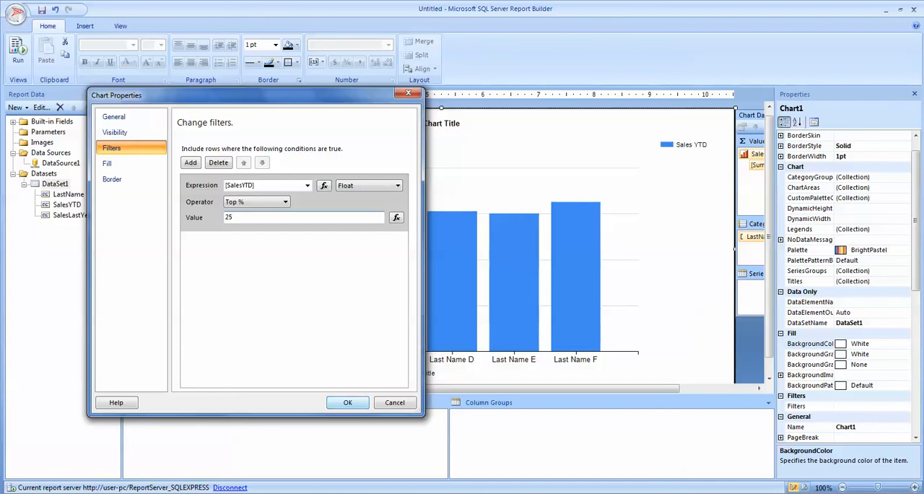
{"action": "key", "text": "Return"}
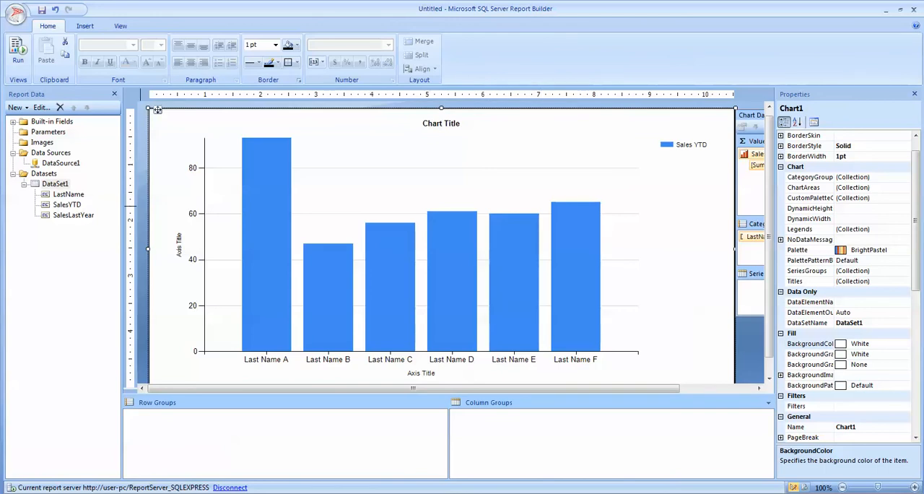
{"action": "left_click", "coordinate": [18, 51]}
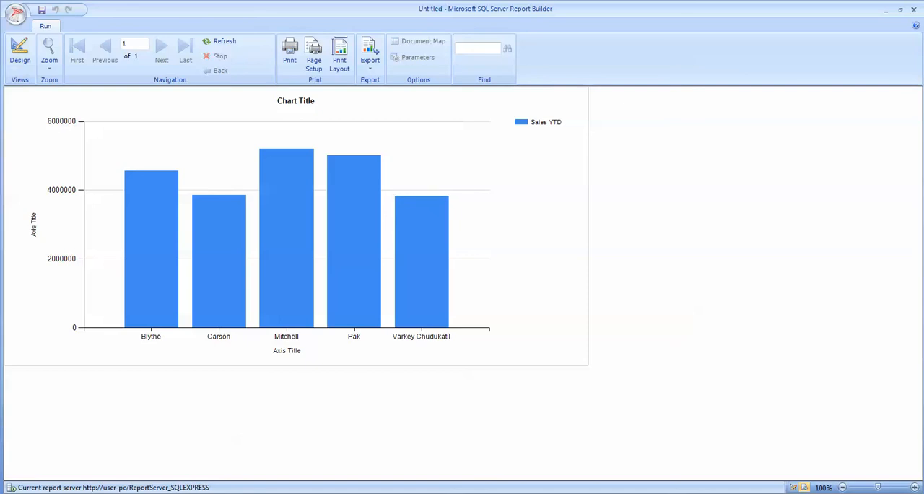
{"action": "left_click", "coordinate": [20, 49]}
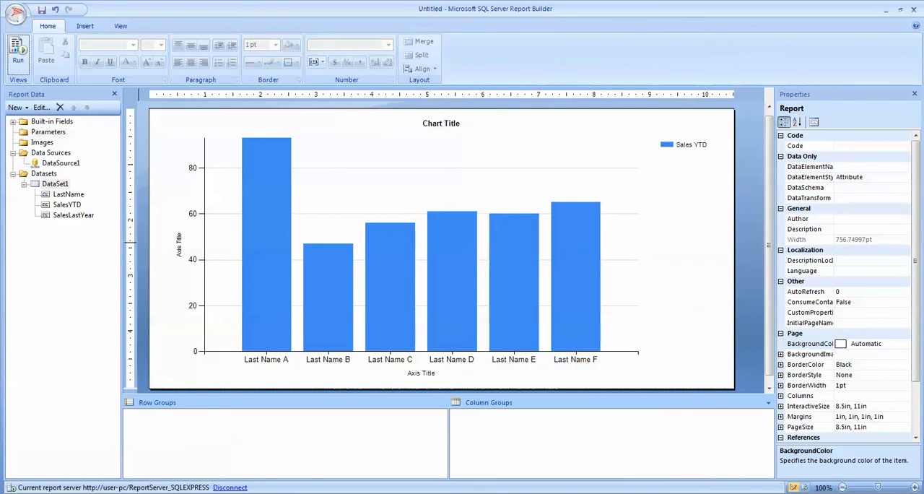
- Add the SalesLastYear field to the chart's values as a second series beneath SalesYTD
{"action": "right_click", "coordinate": [158, 195]}
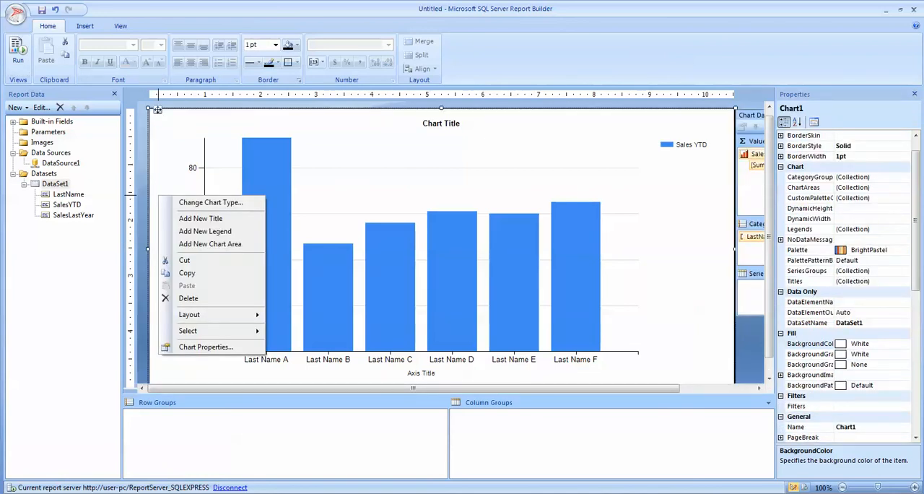
{"action": "key", "text": "Escape"}
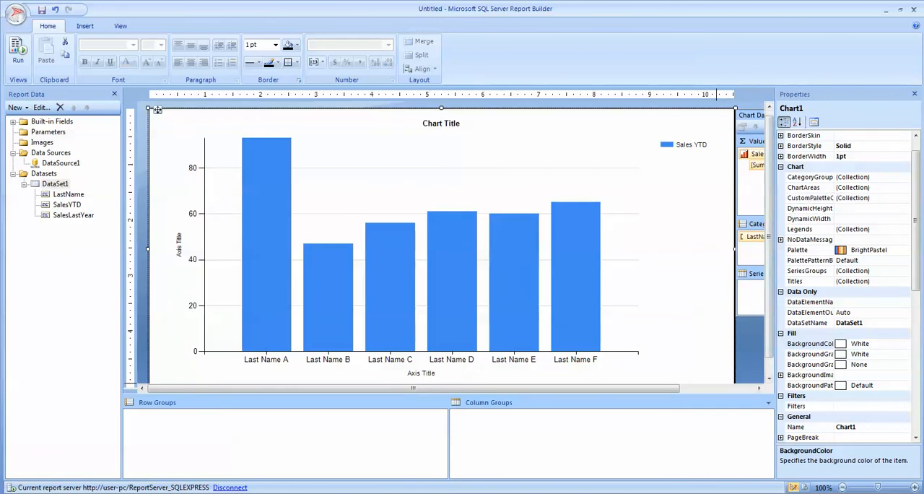
{"action": "left_click", "coordinate": [716, 388]}
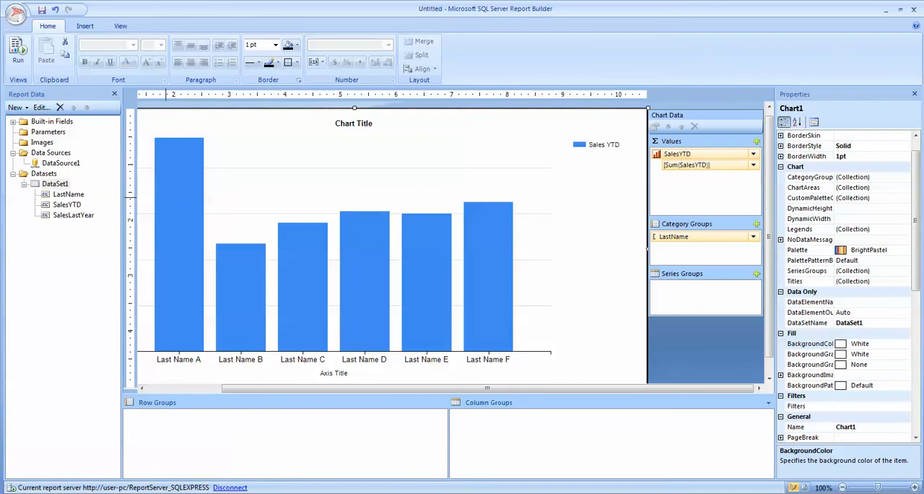
{"action": "left_click", "coordinate": [72, 216]}
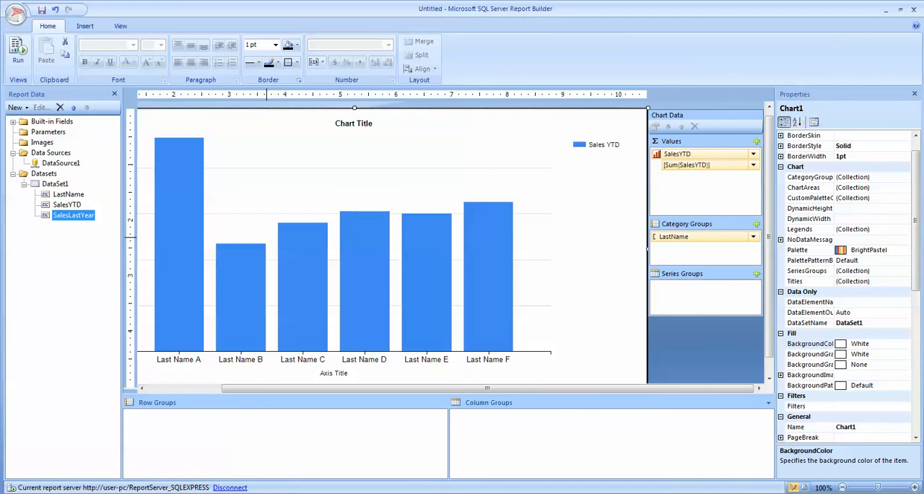
{"action": "left_click_drag", "start_coordinate": [73, 215], "coordinate": [704, 185]}
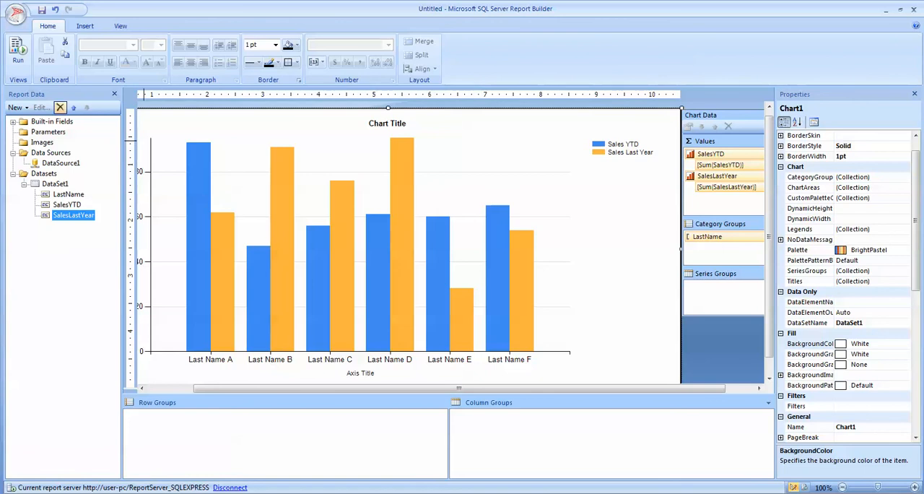
- Preview the report to compare both sales series per salesperson, and return to the design view
{"action": "left_click", "coordinate": [18, 52]}
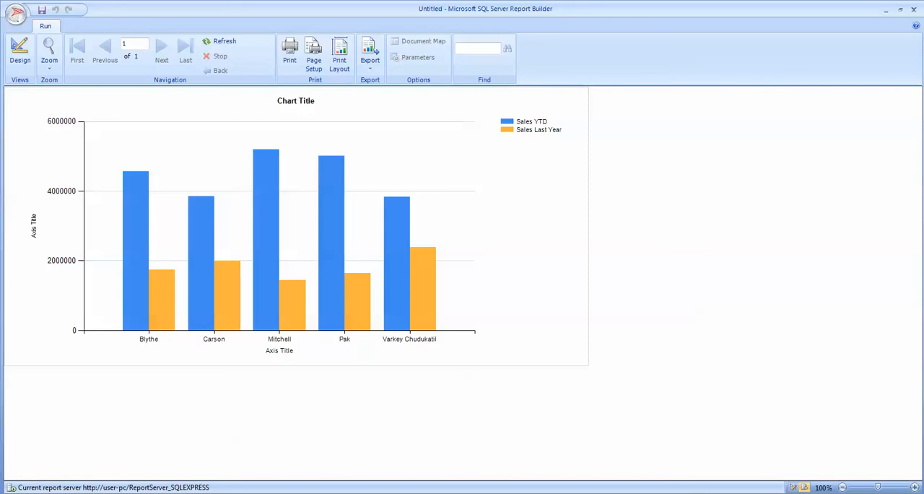
{"action": "mouse_move", "coordinate": [127, 271]}
{"action": "left_click", "coordinate": [20, 52]}
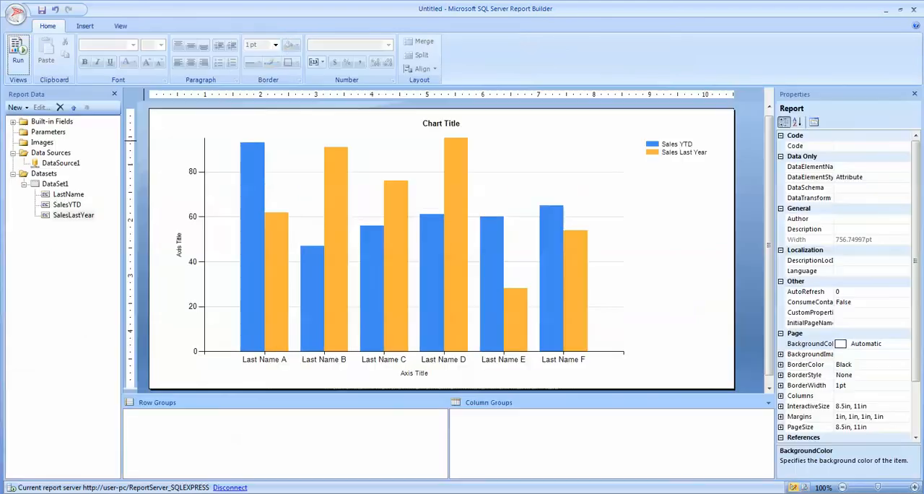
- Set the chart legend's position to bottom center
{"action": "right_click", "coordinate": [667, 148]}
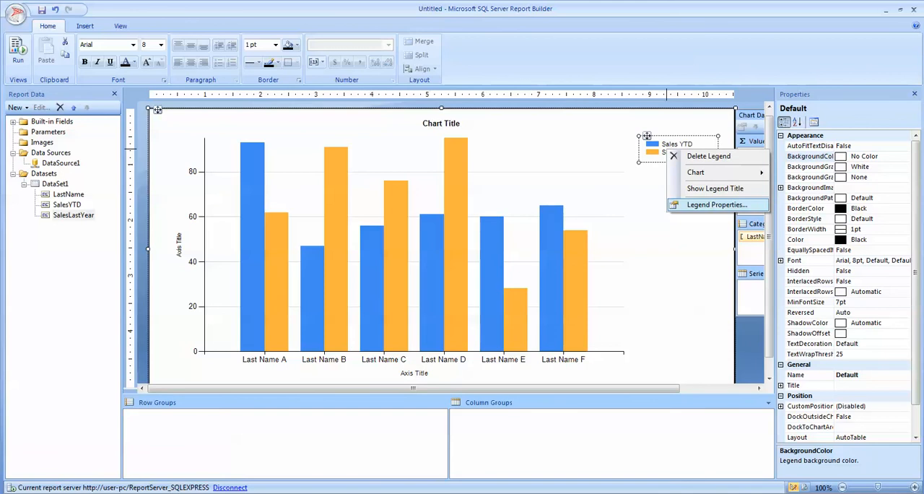
{"action": "left_click", "coordinate": [717, 204]}
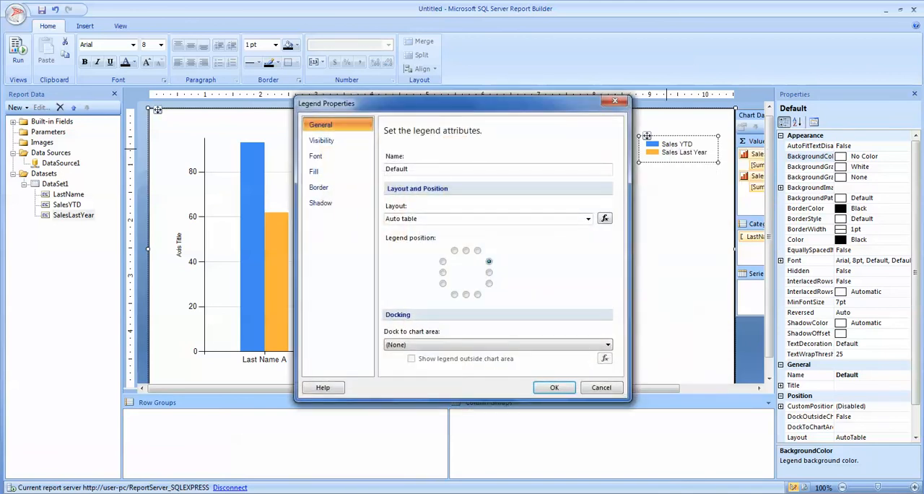
{"action": "left_click", "coordinate": [466, 294]}
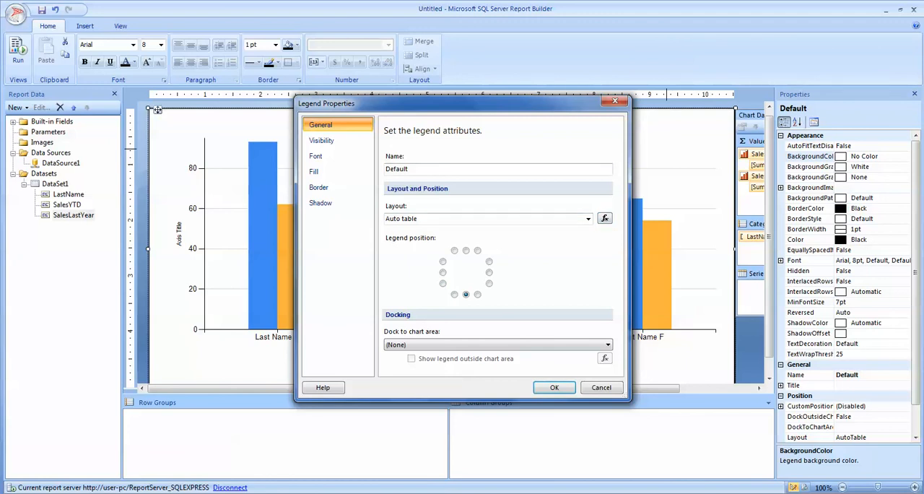
{"action": "key", "text": "Return"}
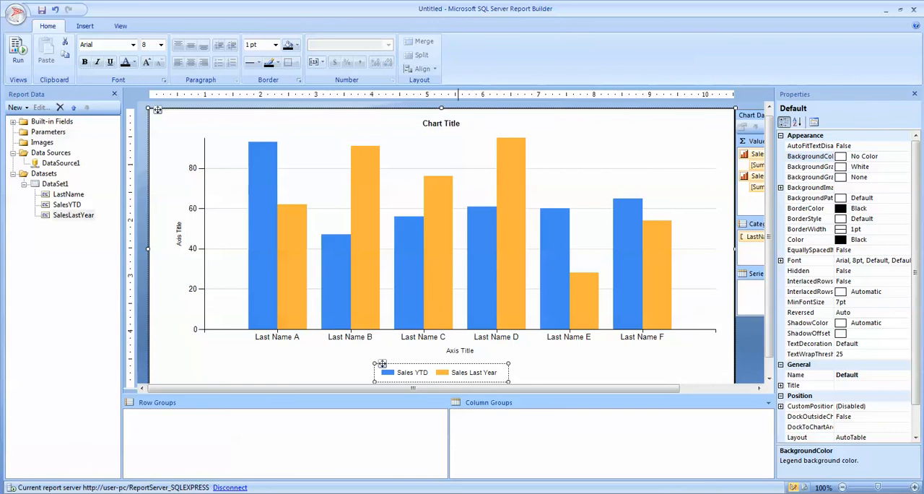
- Replace the chart title with "Top 25% of Sales Force"
{"action": "left_click", "coordinate": [173, 117]}
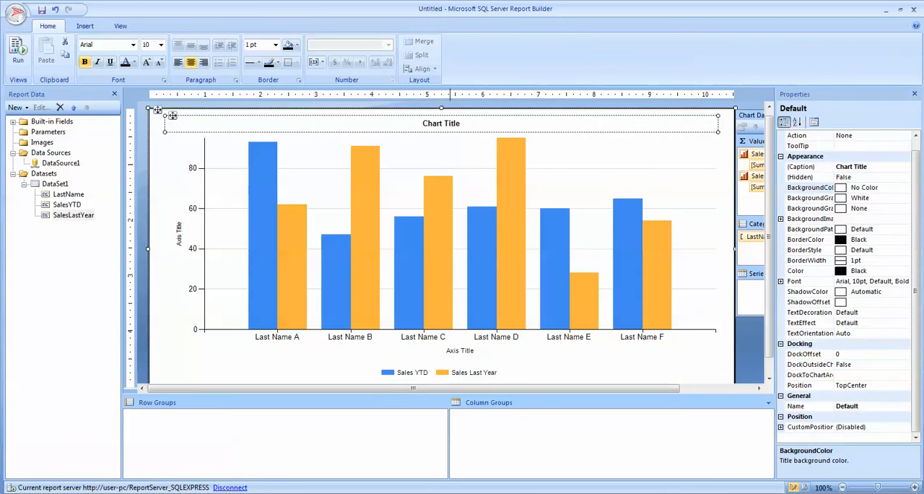
{"action": "left_click", "coordinate": [477, 120]}
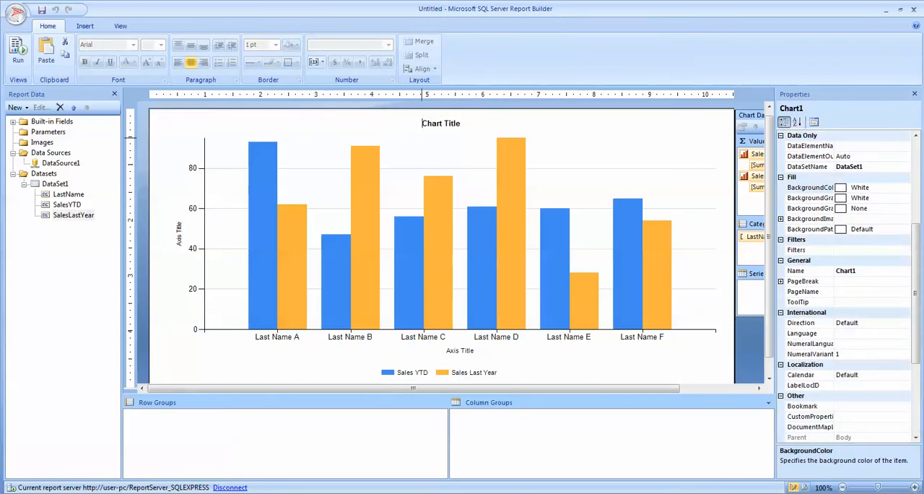
{"action": "left_click_drag", "start_coordinate": [423, 123], "coordinate": [460, 122]}
{"action": "type", "text": "Top 25% of Sales Force"}
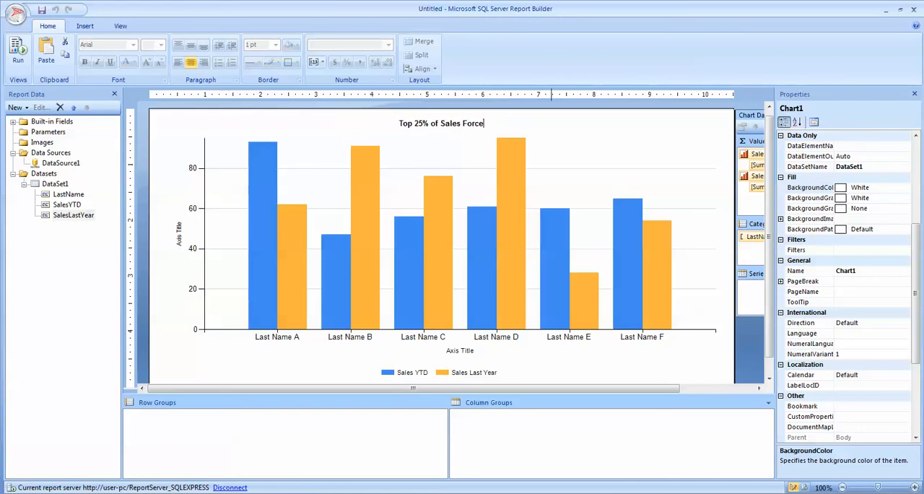
- Replace the horizontal axis title with "Sales Person"
{"action": "left_click", "coordinate": [463, 353]}
{"action": "left_click", "coordinate": [462, 353]}
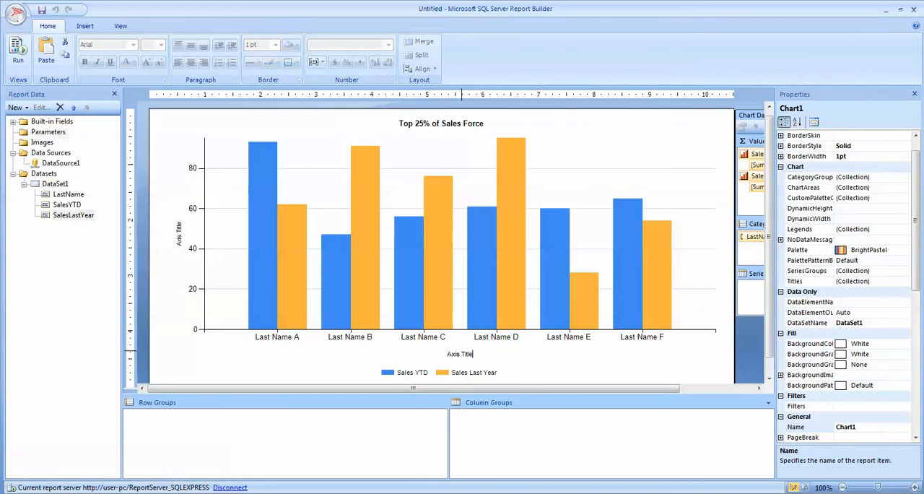
{"action": "left_click_drag", "start_coordinate": [474, 354], "coordinate": [383, 338]}
{"action": "type", "text": "Sales Person"}
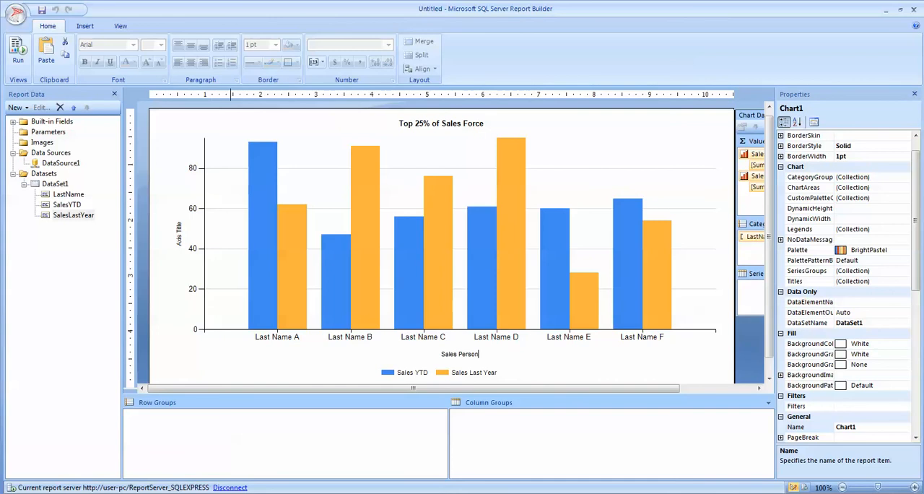
- Replace the vertical axis title with "Volume"
{"action": "double_click", "coordinate": [178, 237]}
{"action": "key", "text": "ctrl+a"}
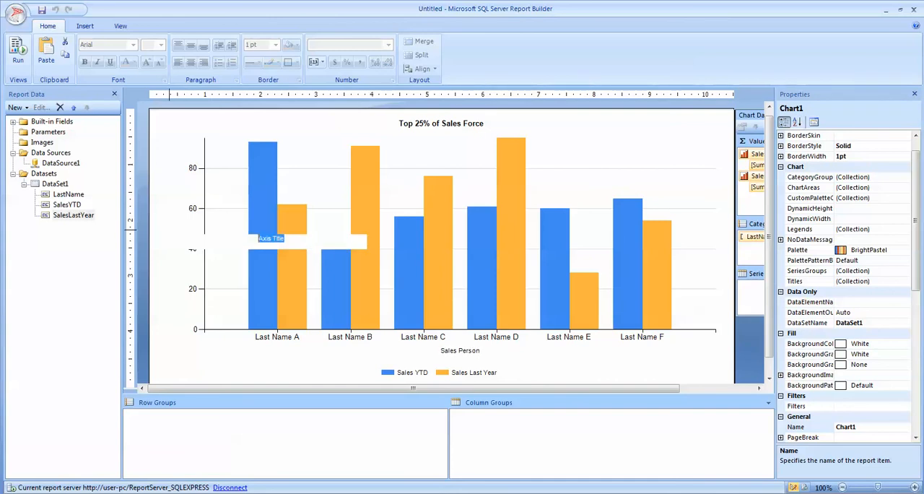
{"action": "type", "text": "Volum"}
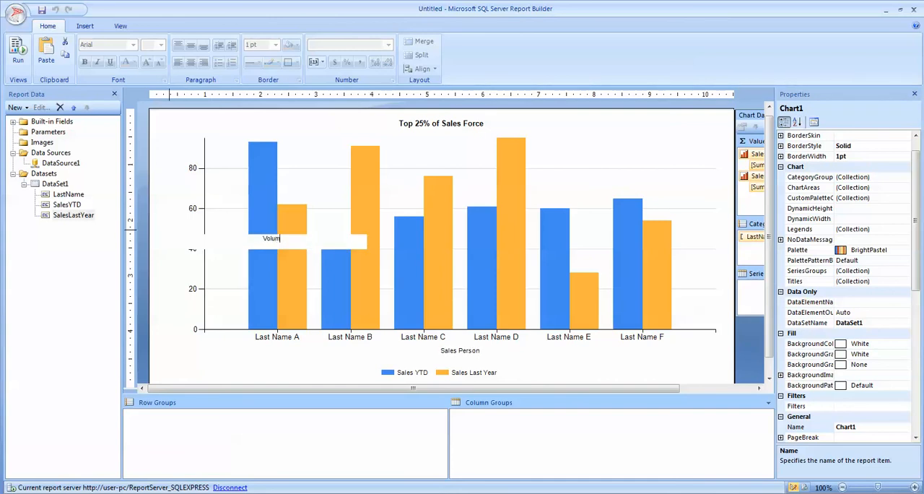
{"action": "type", "text": "e"}
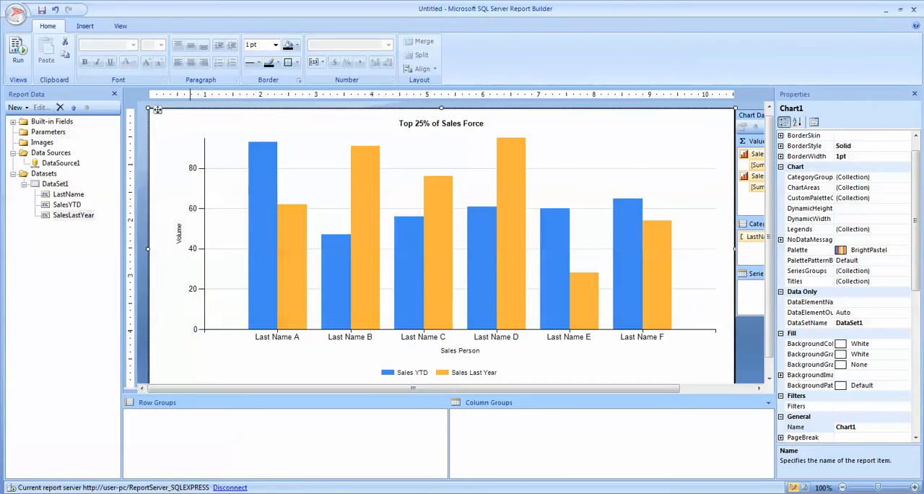
- Format the vertical axis labels as Number with a 1000 separator and zero shown as "-", and run the report
{"action": "right_click", "coordinate": [192, 249]}
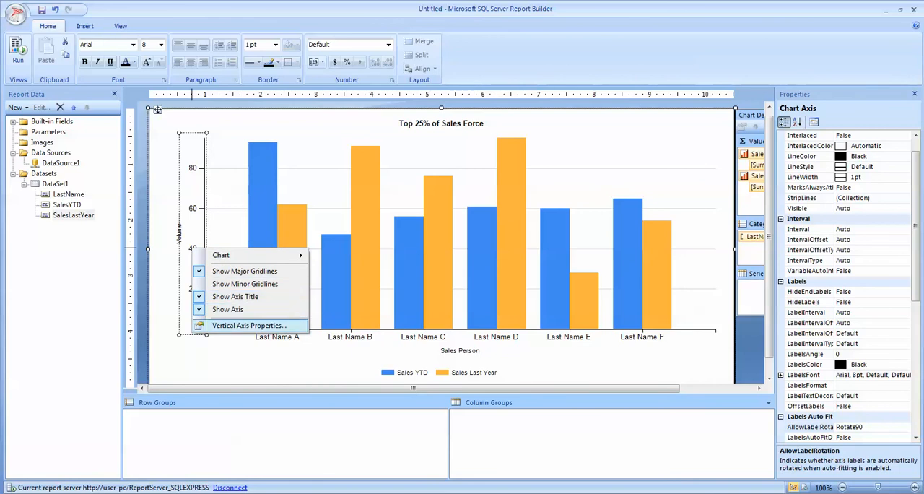
{"action": "left_click", "coordinate": [249, 325]}
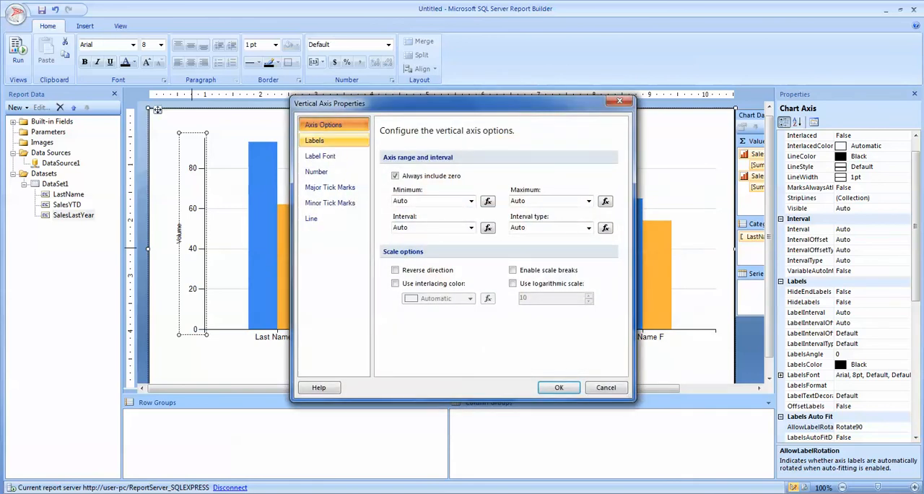
{"action": "left_click", "coordinate": [317, 171]}
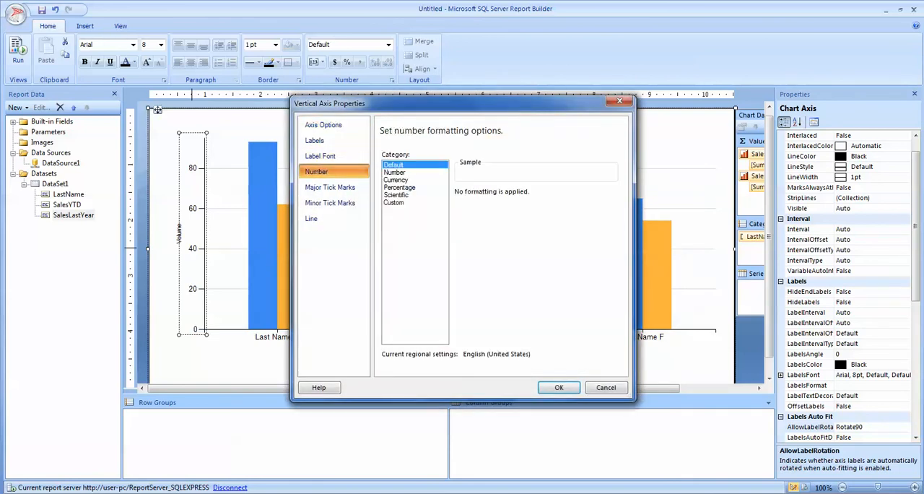
{"action": "left_click", "coordinate": [394, 173]}
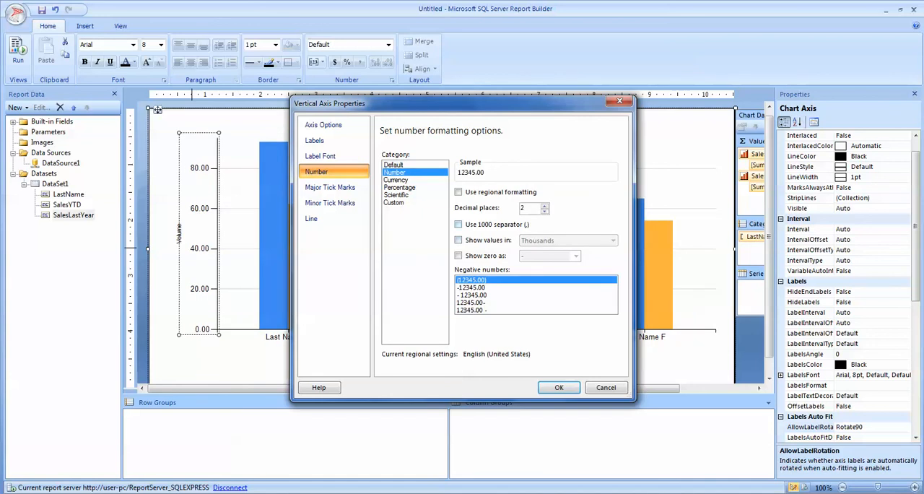
{"action": "left_click", "coordinate": [458, 225]}
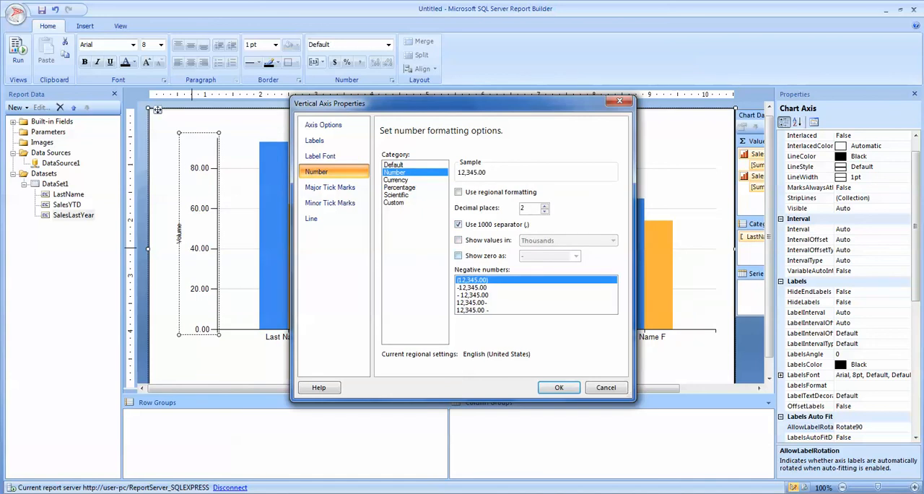
{"action": "left_click", "coordinate": [458, 256]}
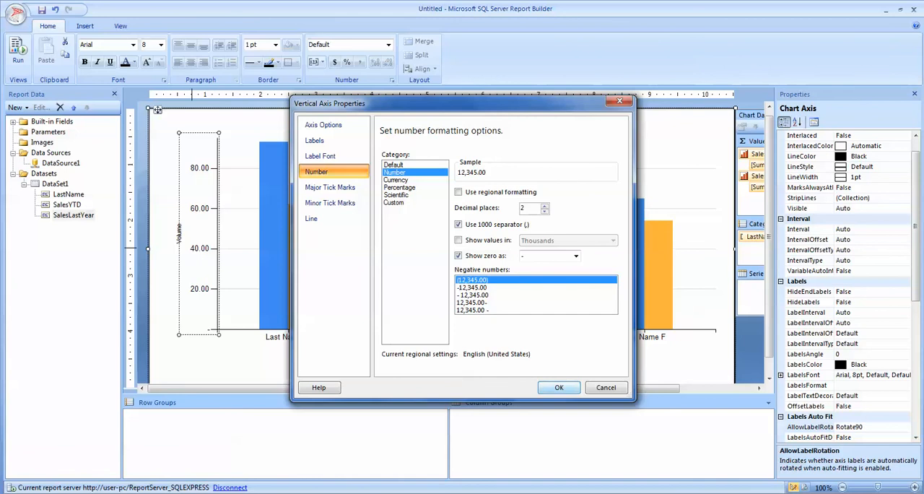
{"action": "key", "text": "Return"}
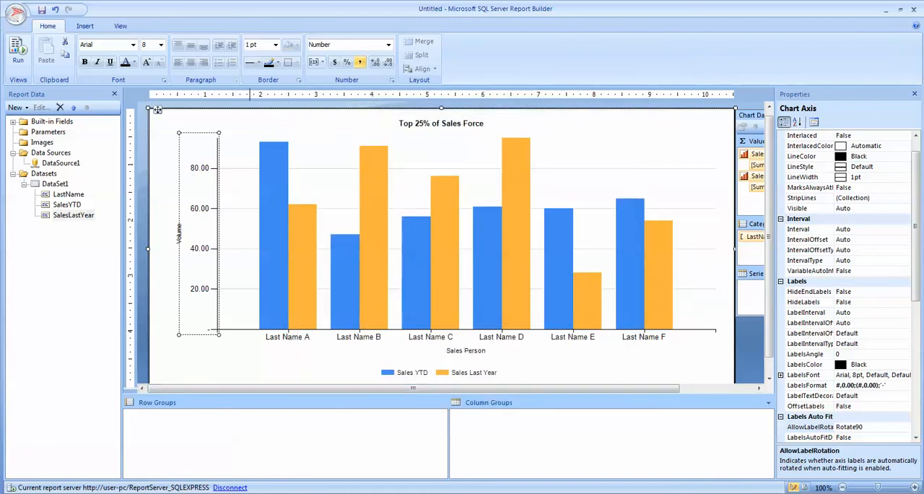
{"action": "key", "text": "F5"}
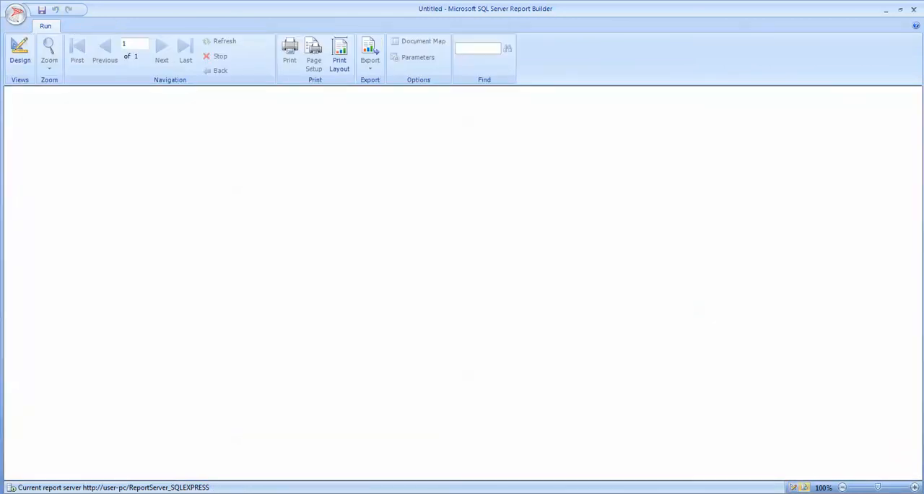